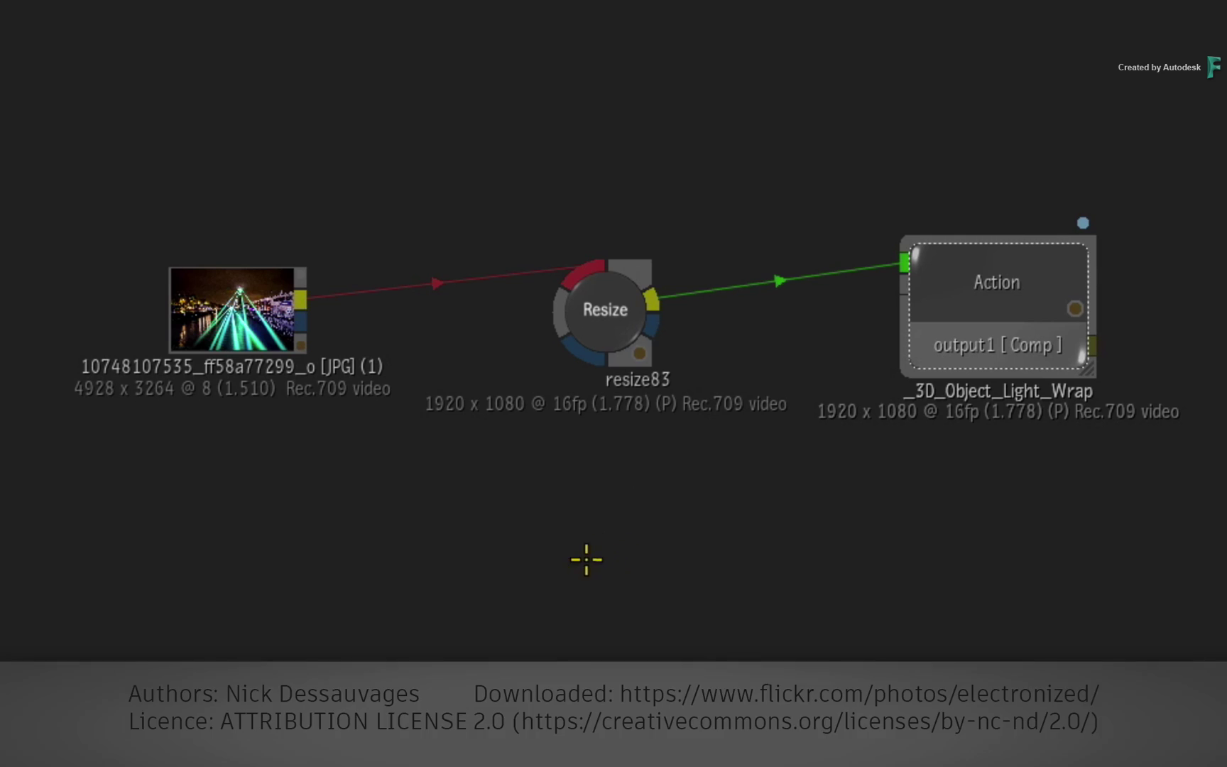
Step: Show the _3D_Object_Light_Wrap Action schematic in a 2-Up view beside its city-photo composite
click(607, 326)
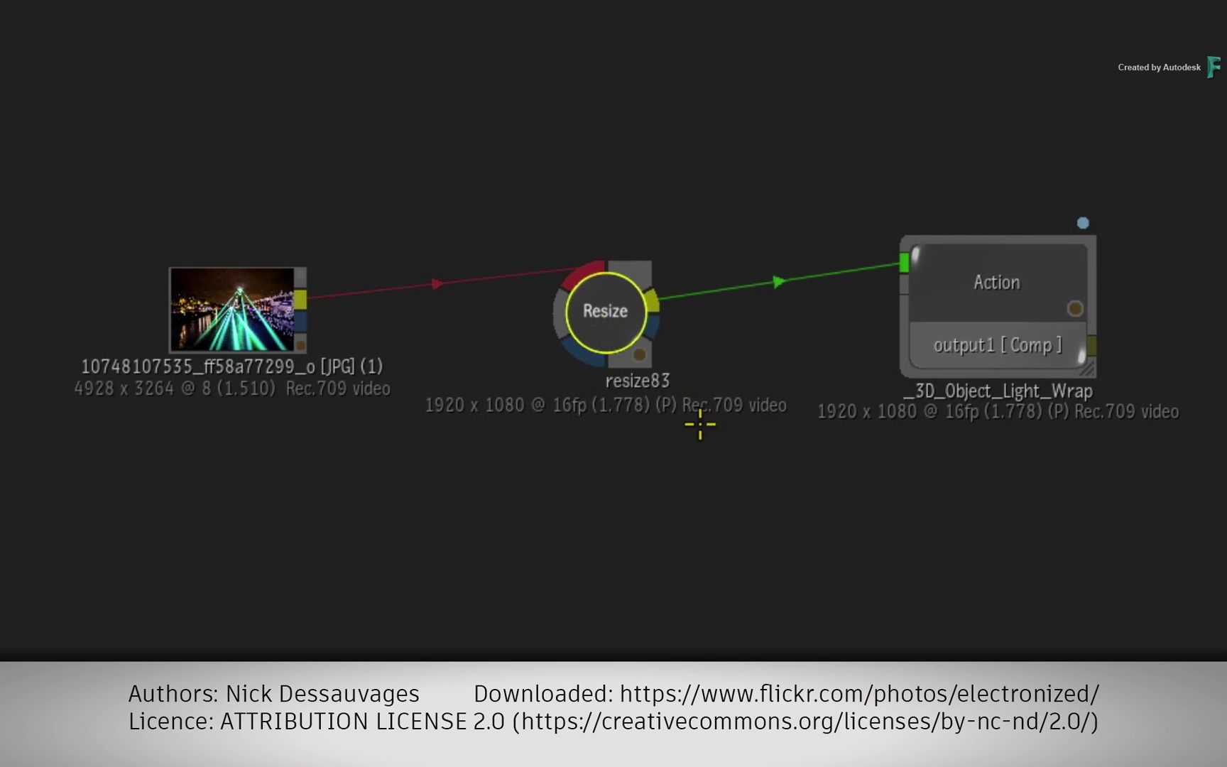
click(1011, 286)
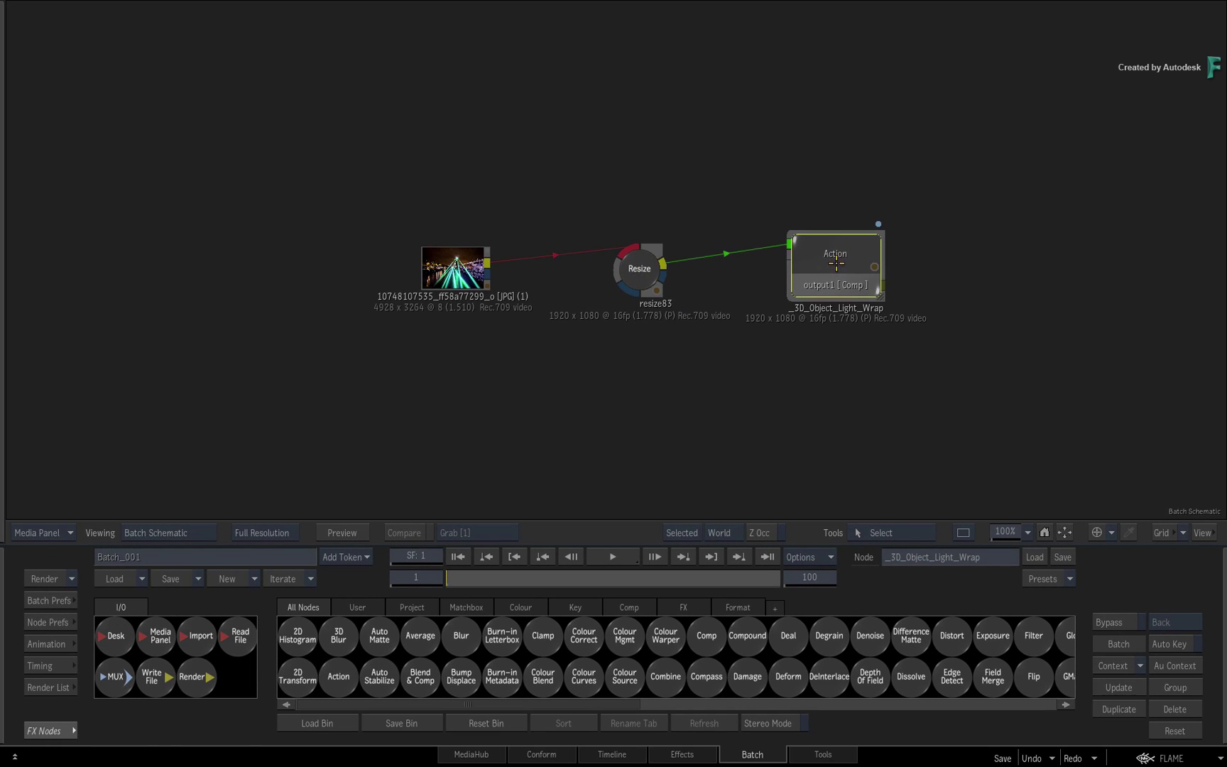
key(alt+2)
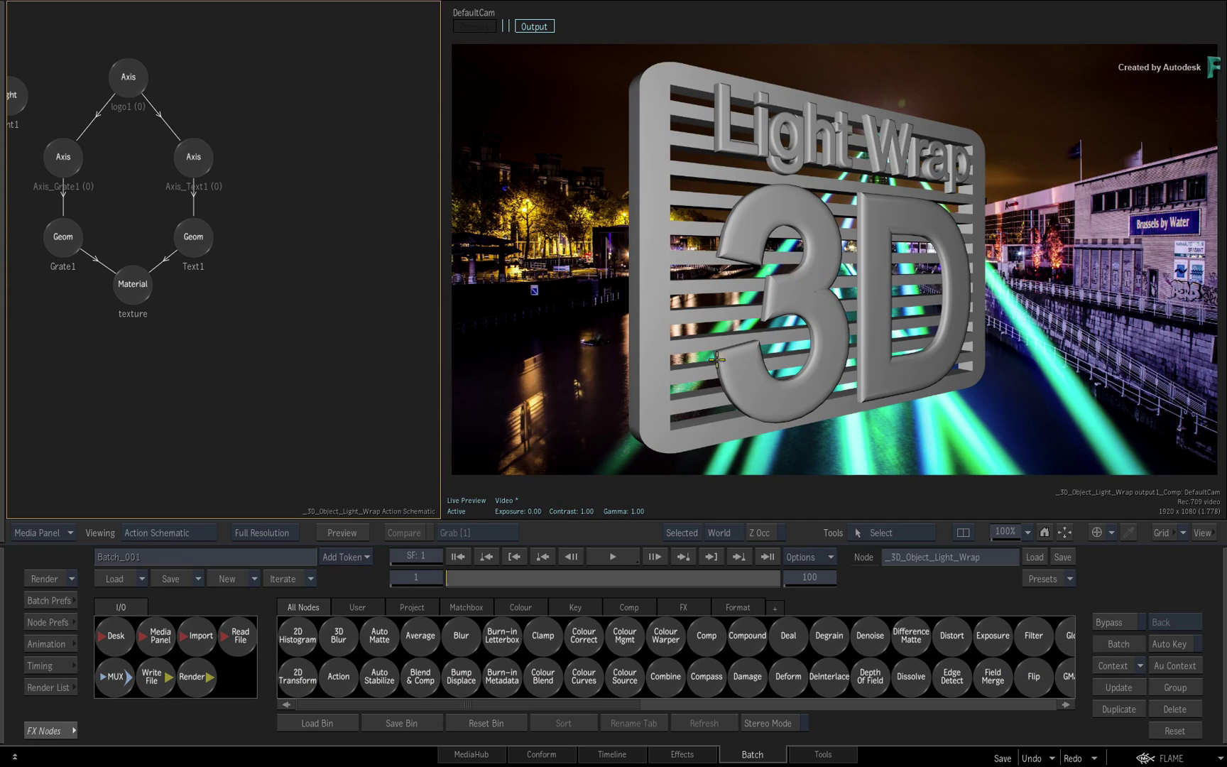
Step: Display the controls of the 'texture' Material node feeding Grate1 and Text1
drag(184, 348, 290, 377)
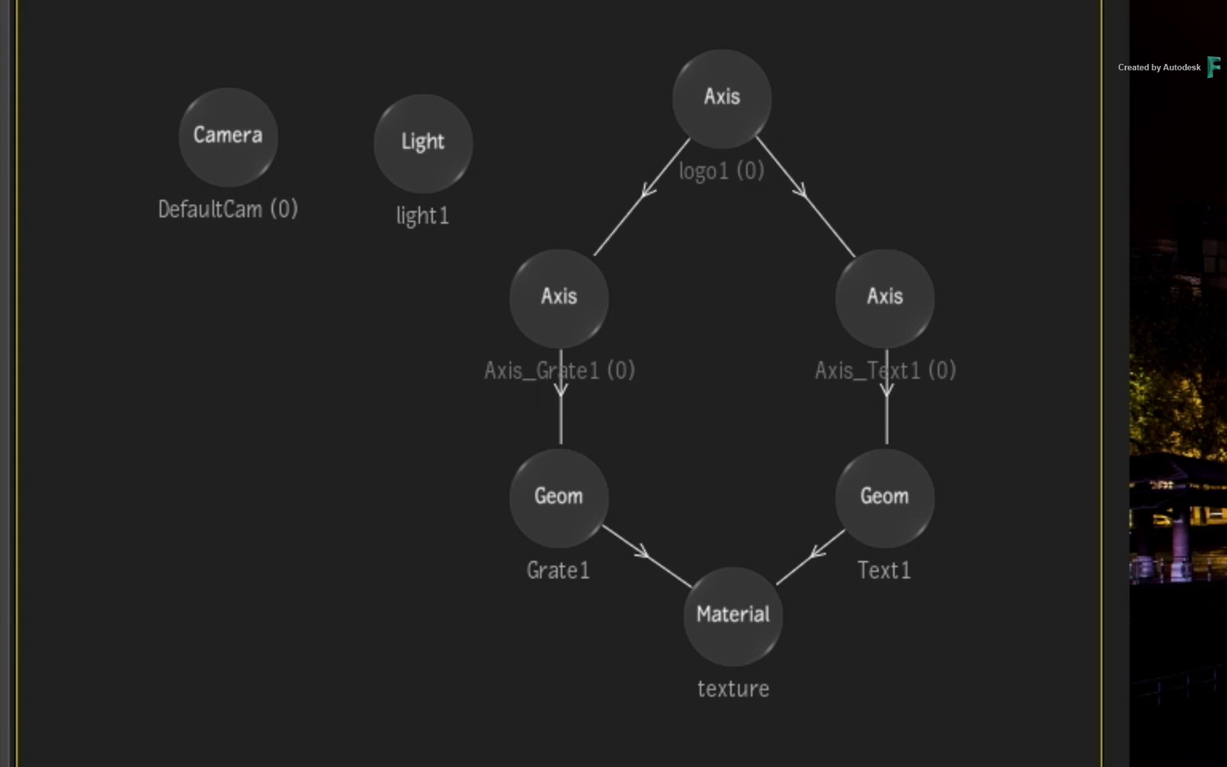
click(738, 608)
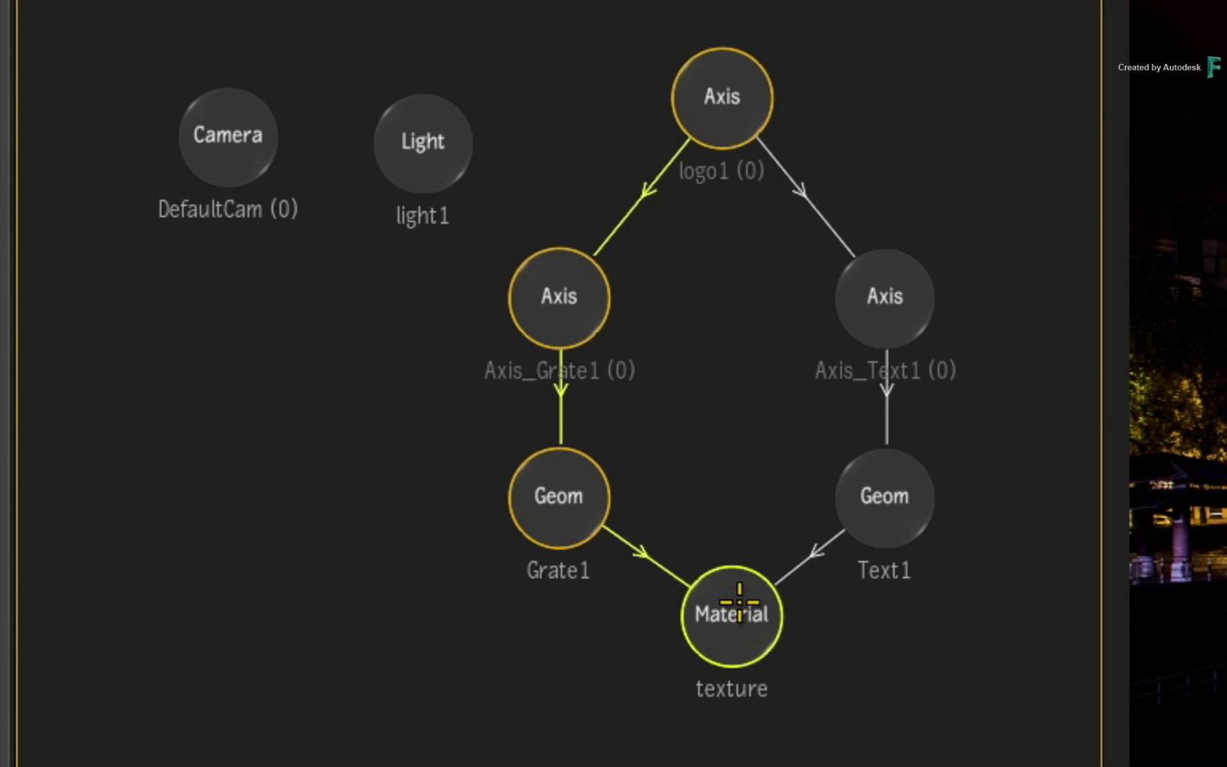
drag(732, 637, 731, 640)
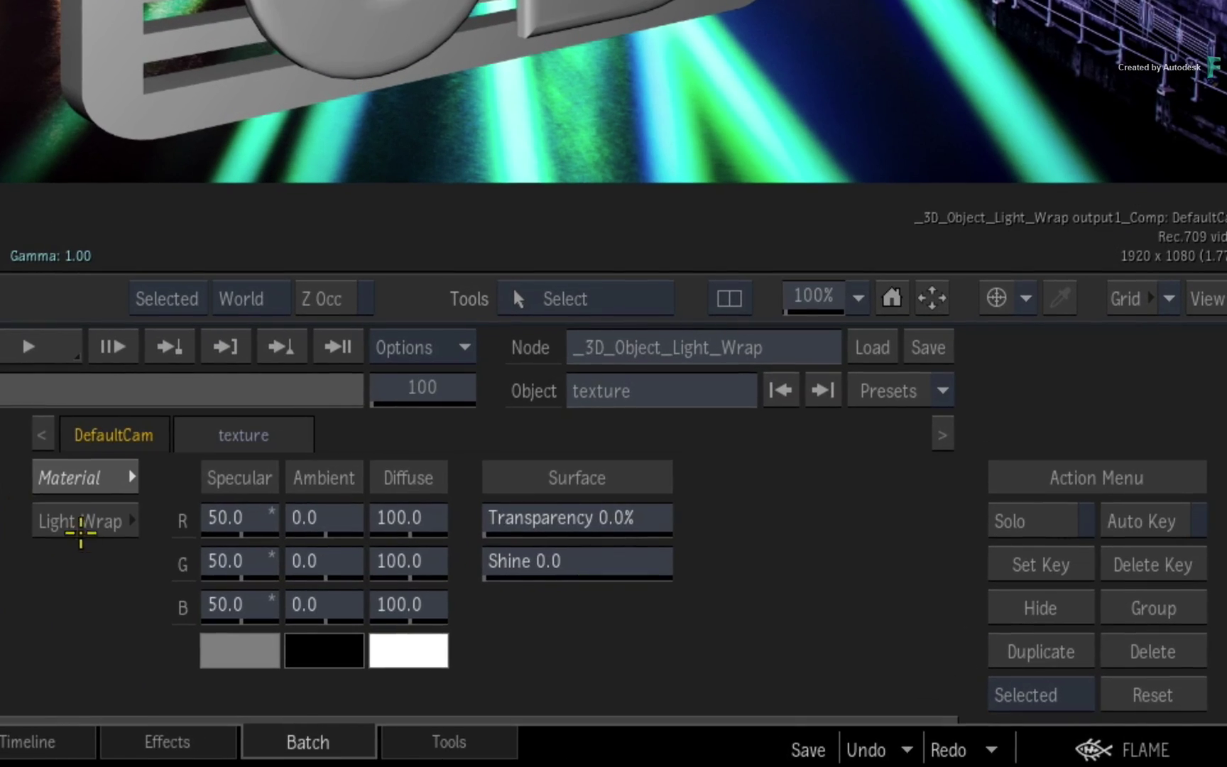
Step: Turn on Light Wrap for the texture material and compare the grate with and without it
click(639, 645)
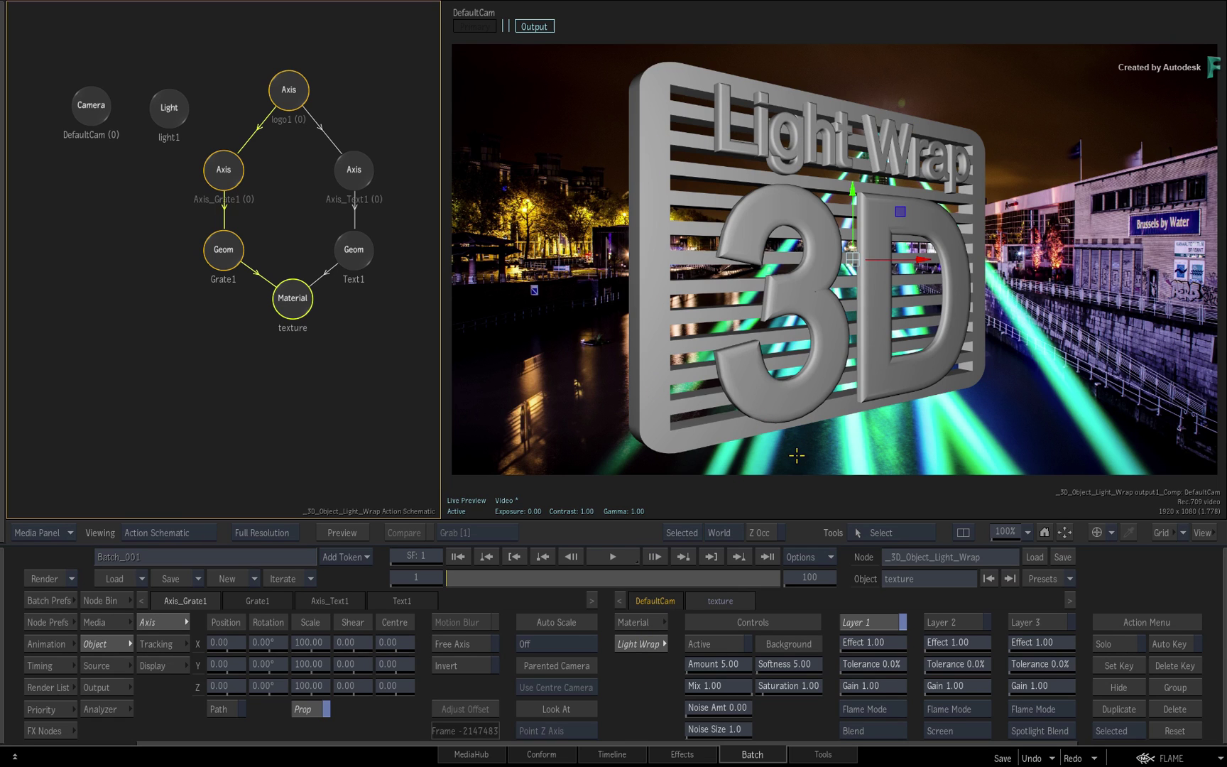
scroll(797, 455, up, 5)
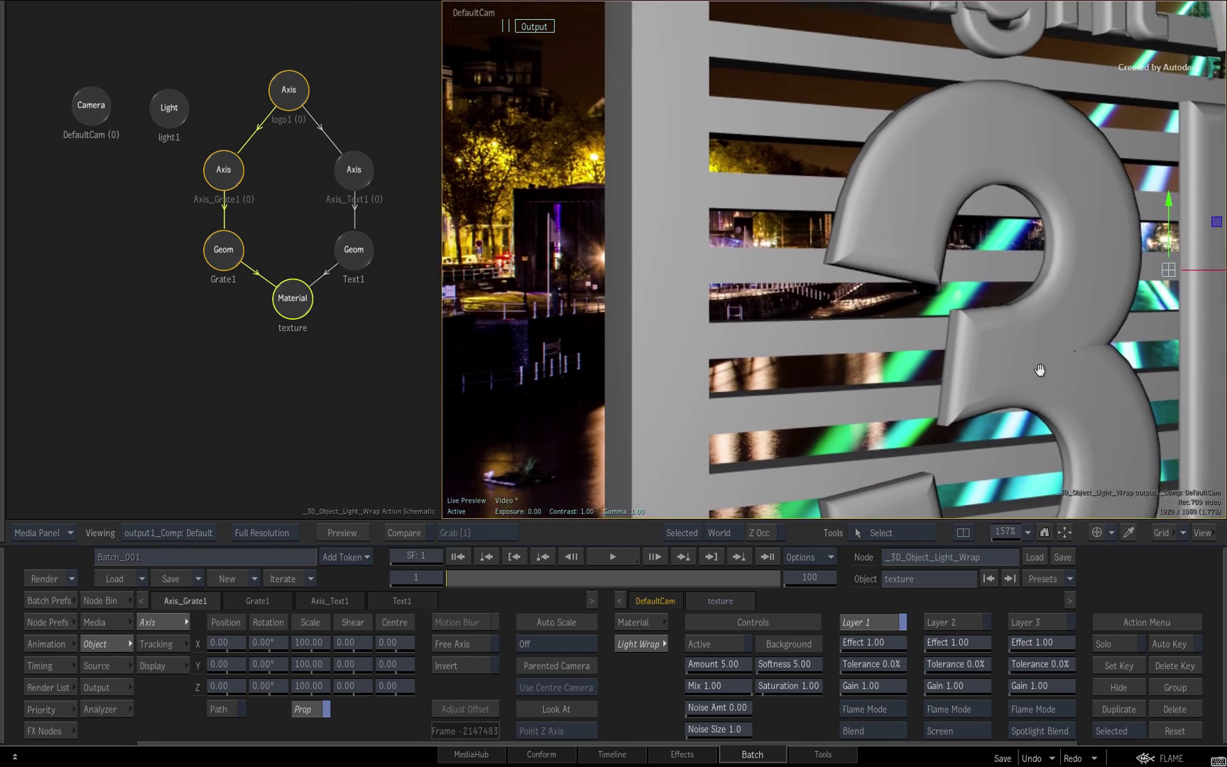
drag(1039, 369, 1071, 371)
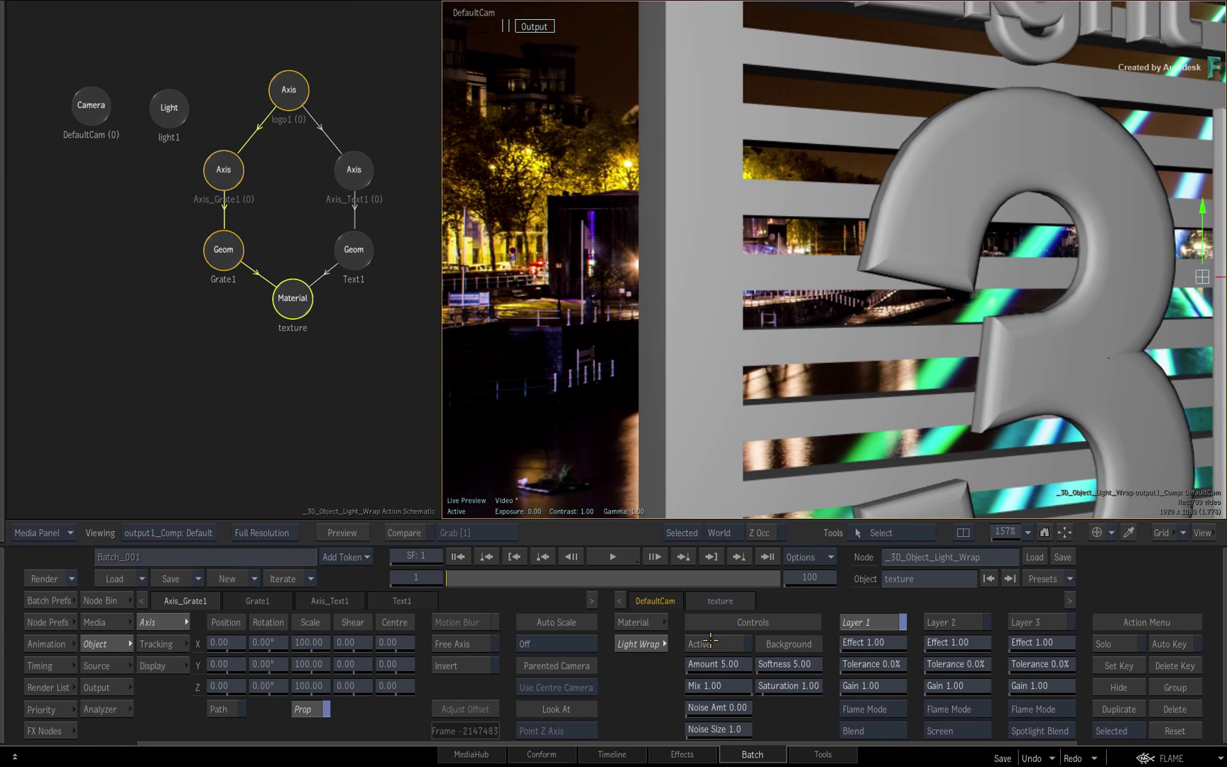
click(715, 643)
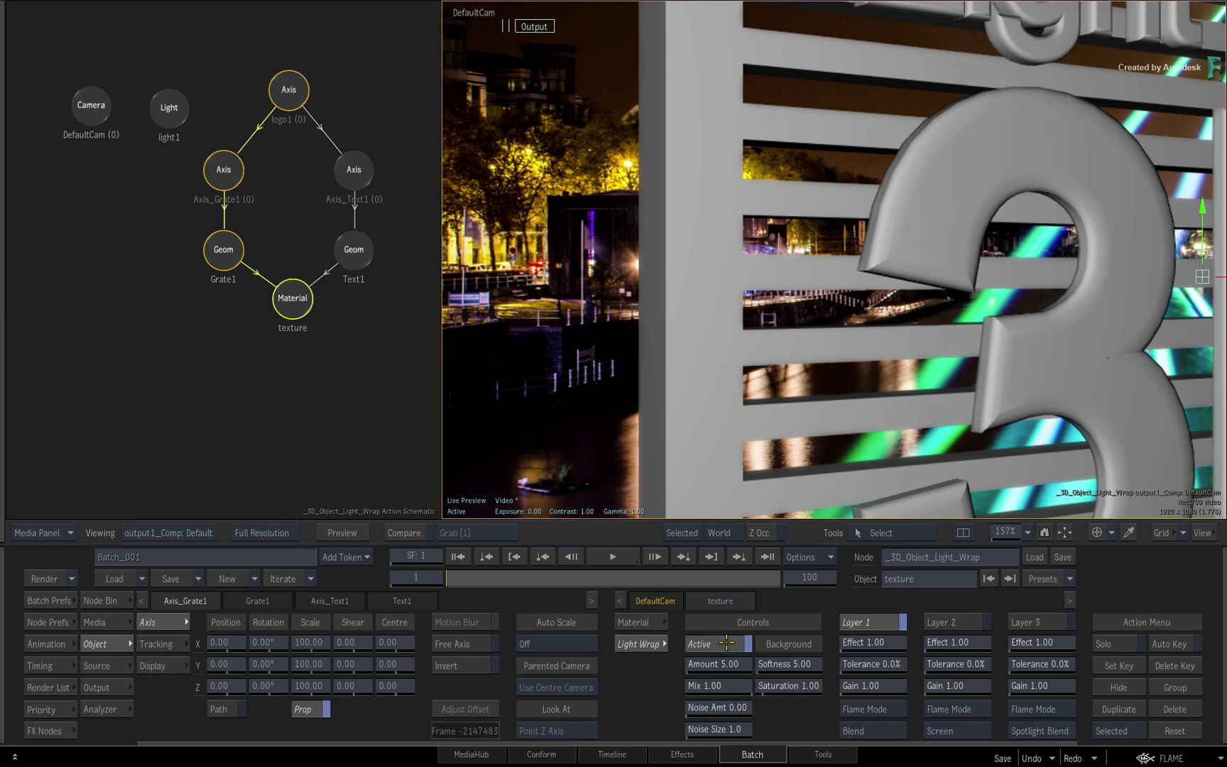
click(726, 643)
click(726, 643)
click(727, 643)
click(728, 644)
Step: Set Layer 1 Effect 1.50, Gain 2.00, Tolerance 25%, and enable Layer 2 with Gain 2.00
drag(906, 642, 928, 634)
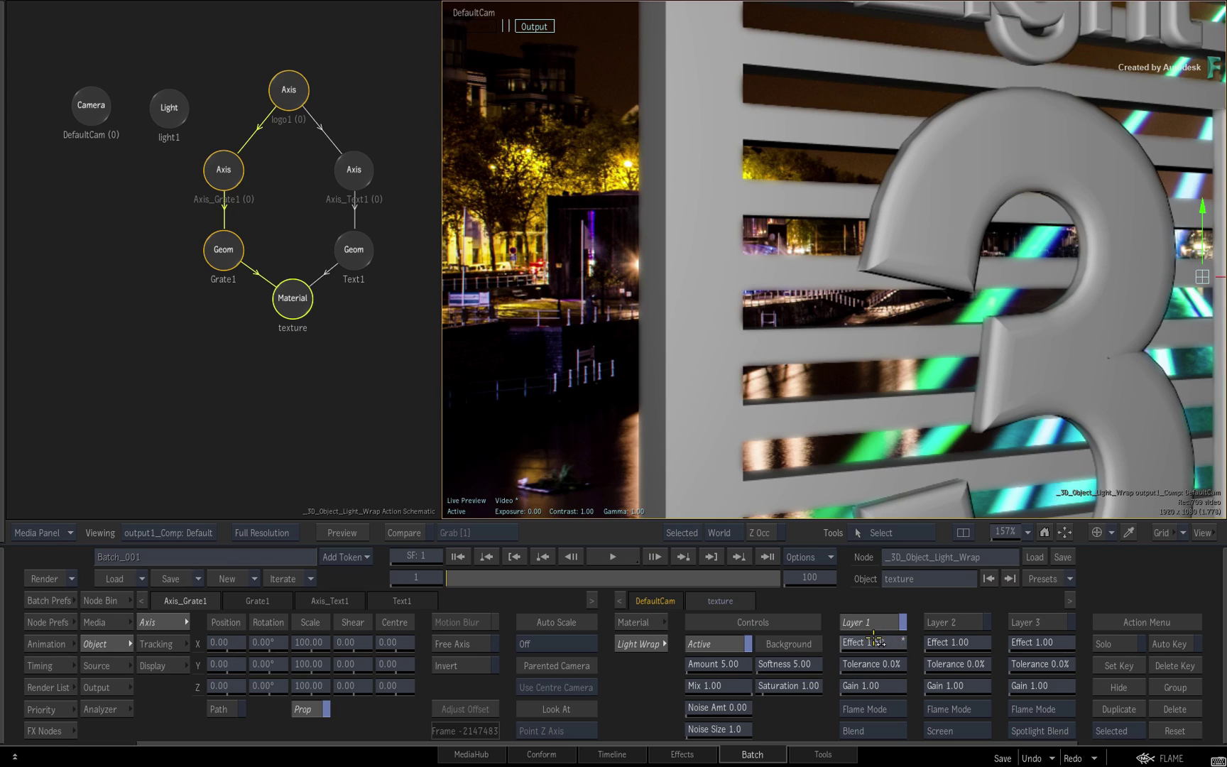
drag(879, 685, 959, 686)
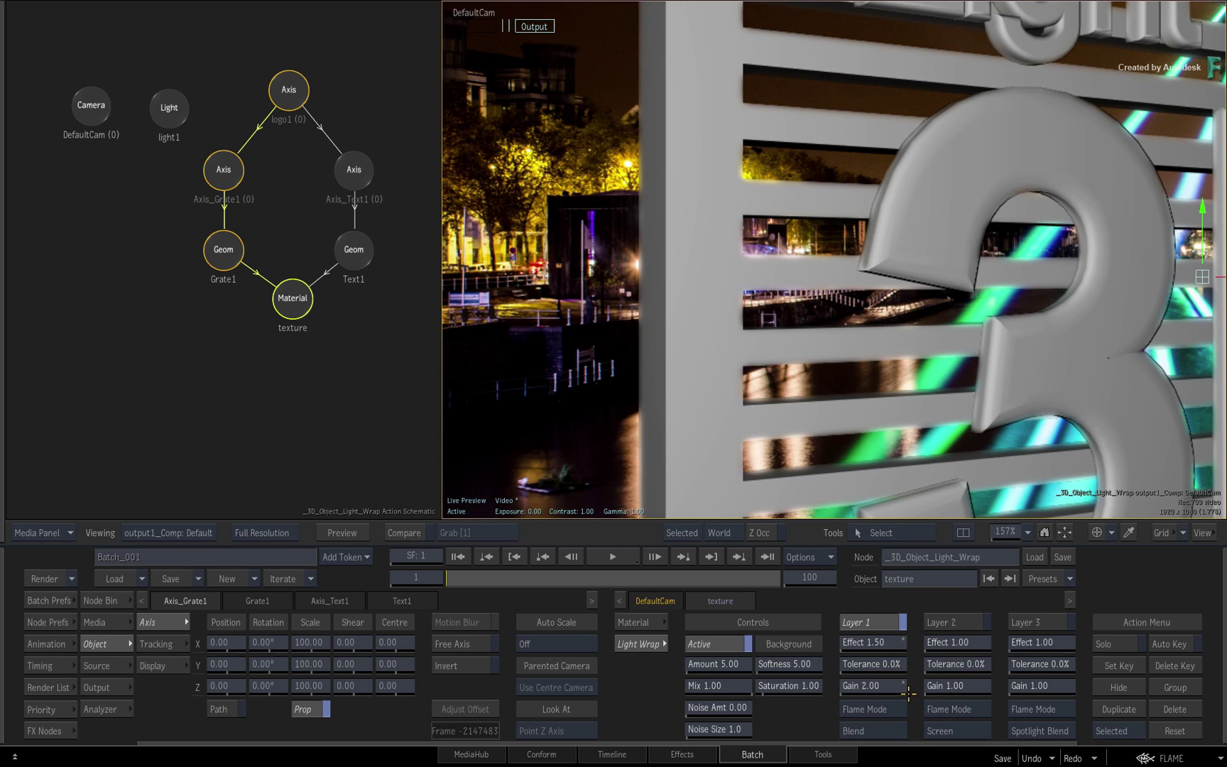
drag(859, 664, 1012, 641)
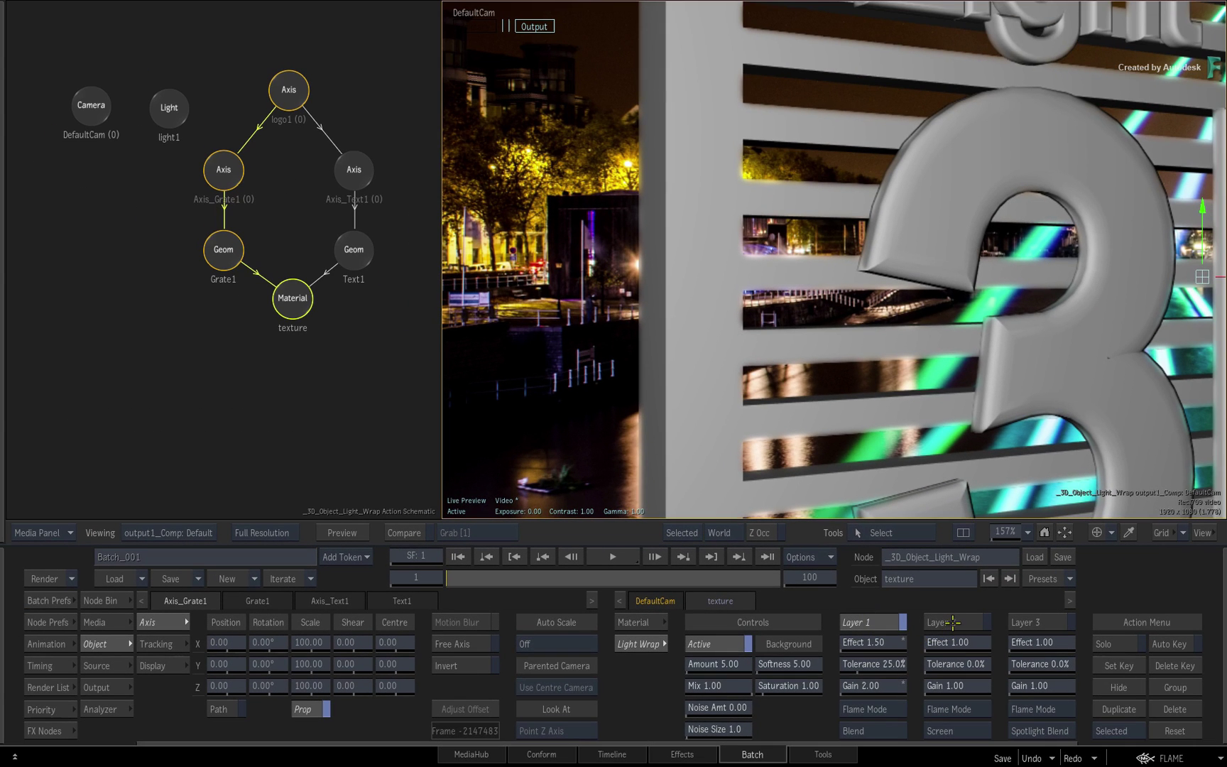
click(953, 622)
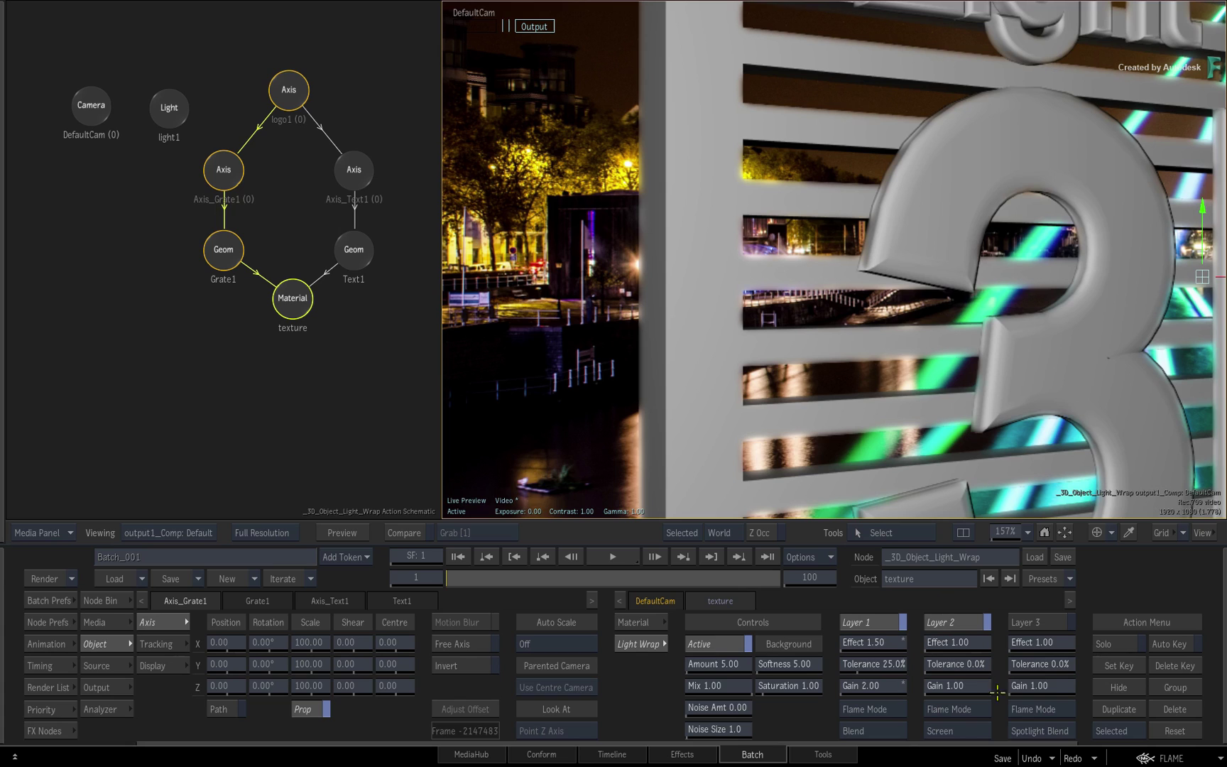
drag(969, 689, 987, 669)
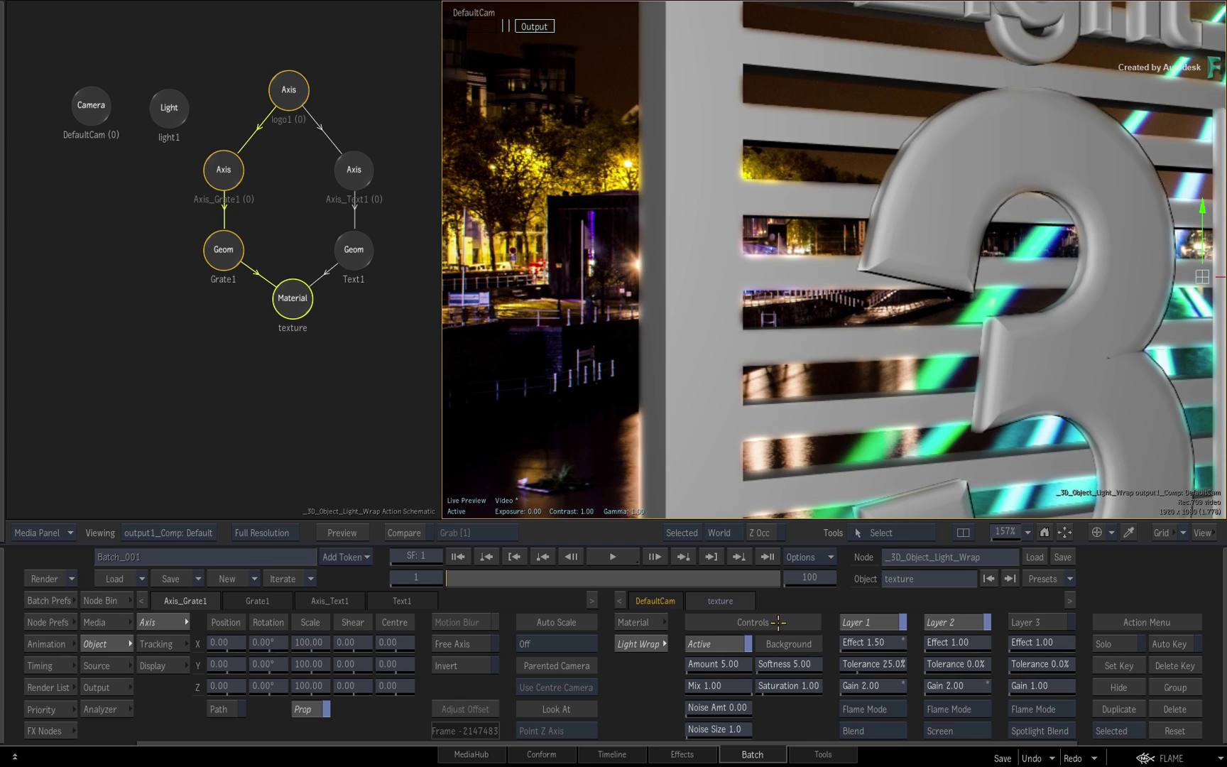
click(705, 643)
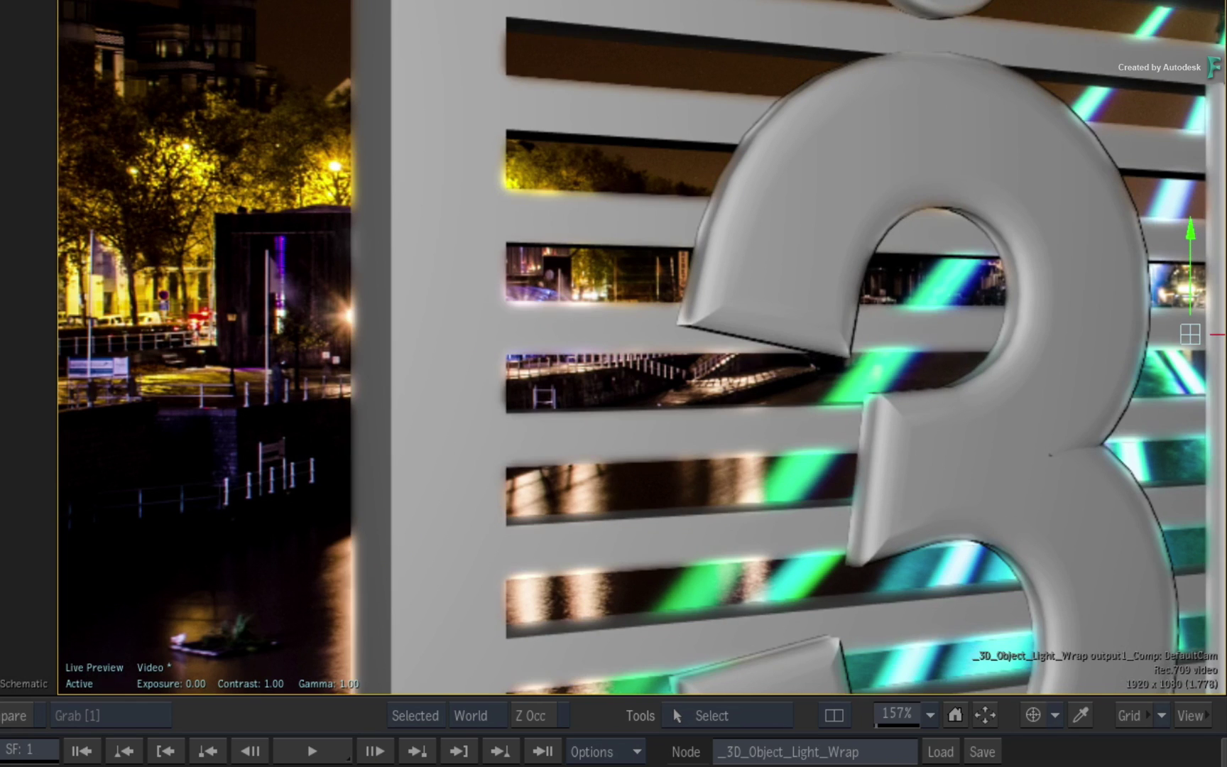
Step: Set the logo1 axis Y rotation to 40° to angle the whole logo
click(921, 645)
click(987, 709)
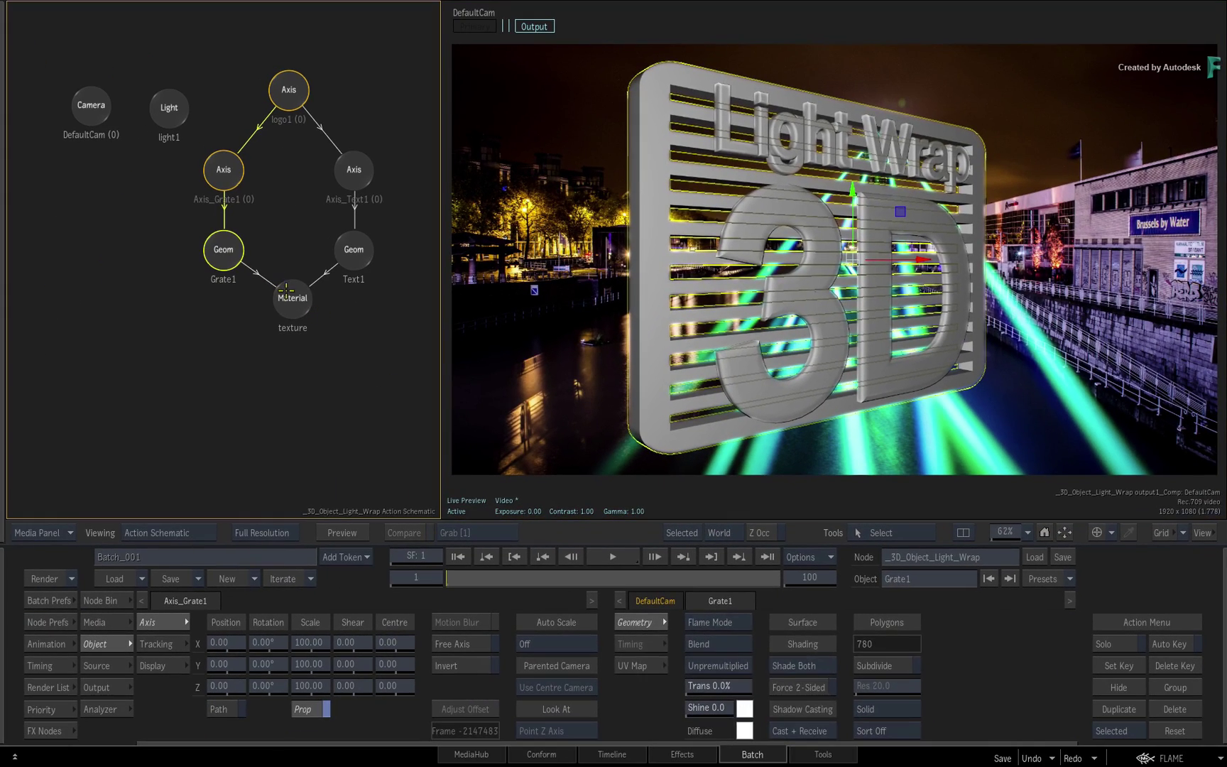
click(304, 309)
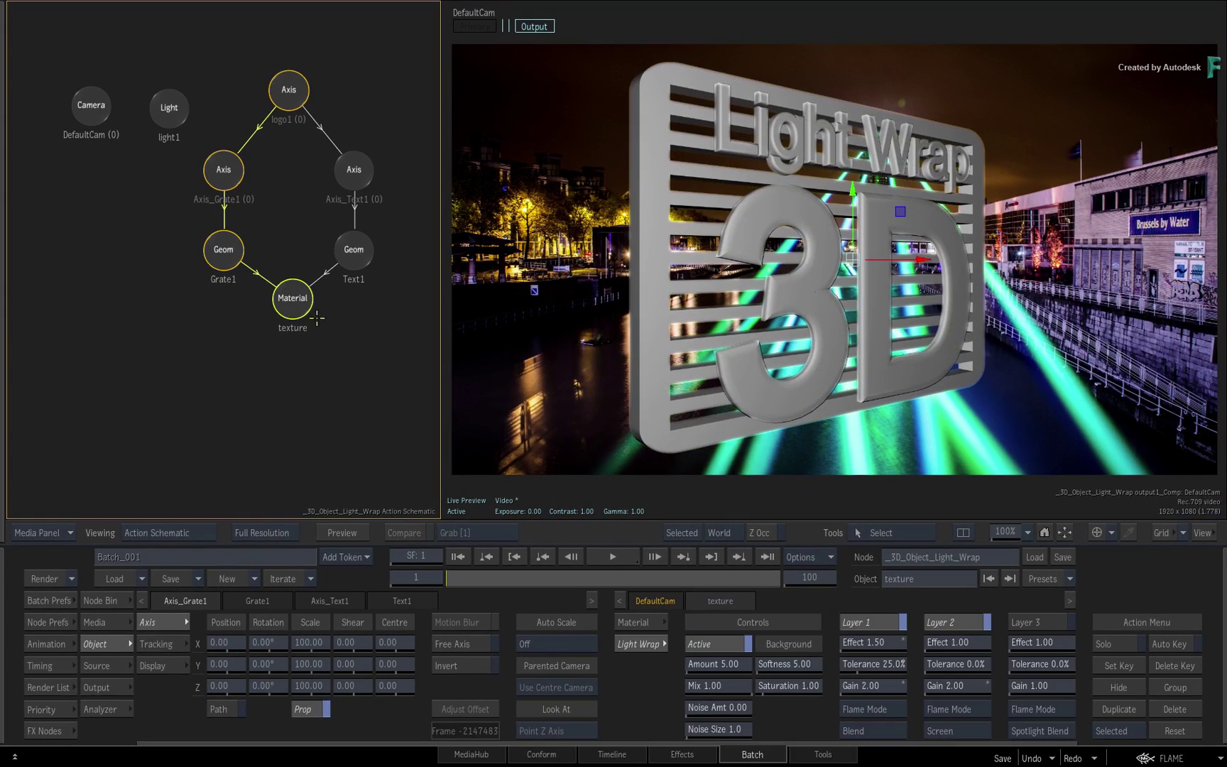
click(291, 81)
drag(262, 674, 217, 665)
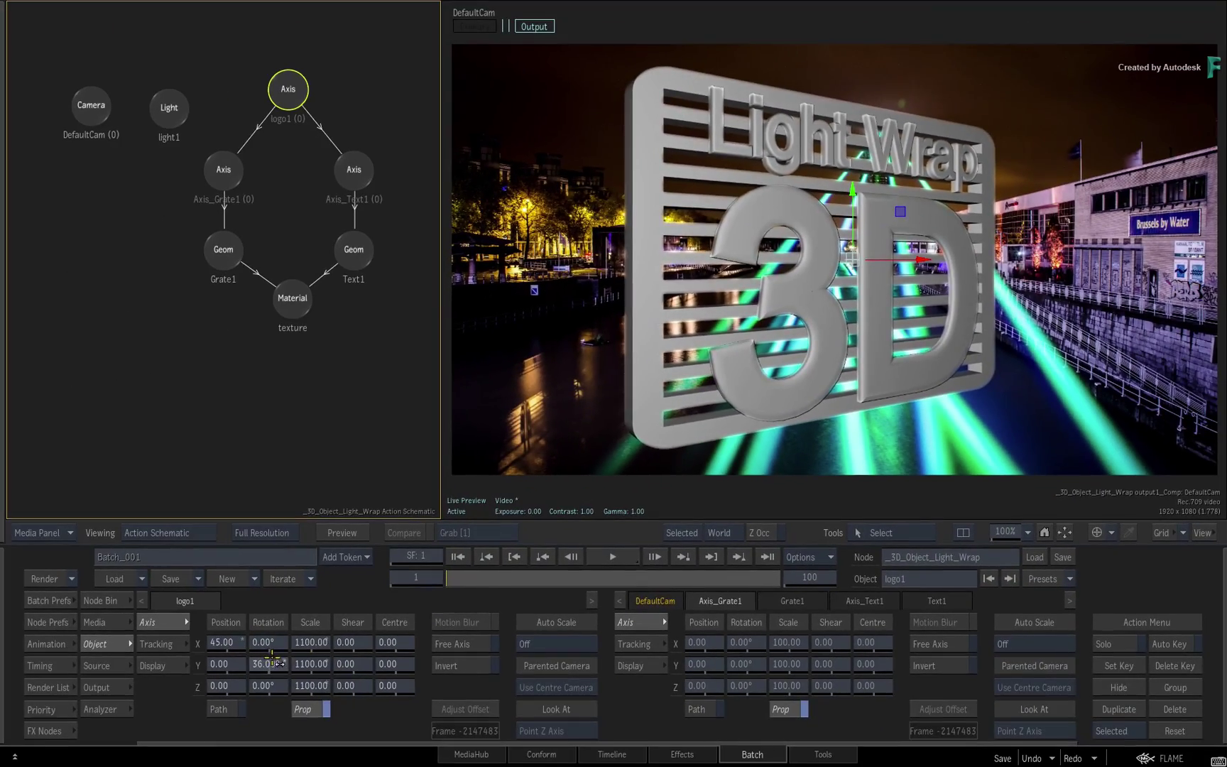
drag(272, 660, 301, 668)
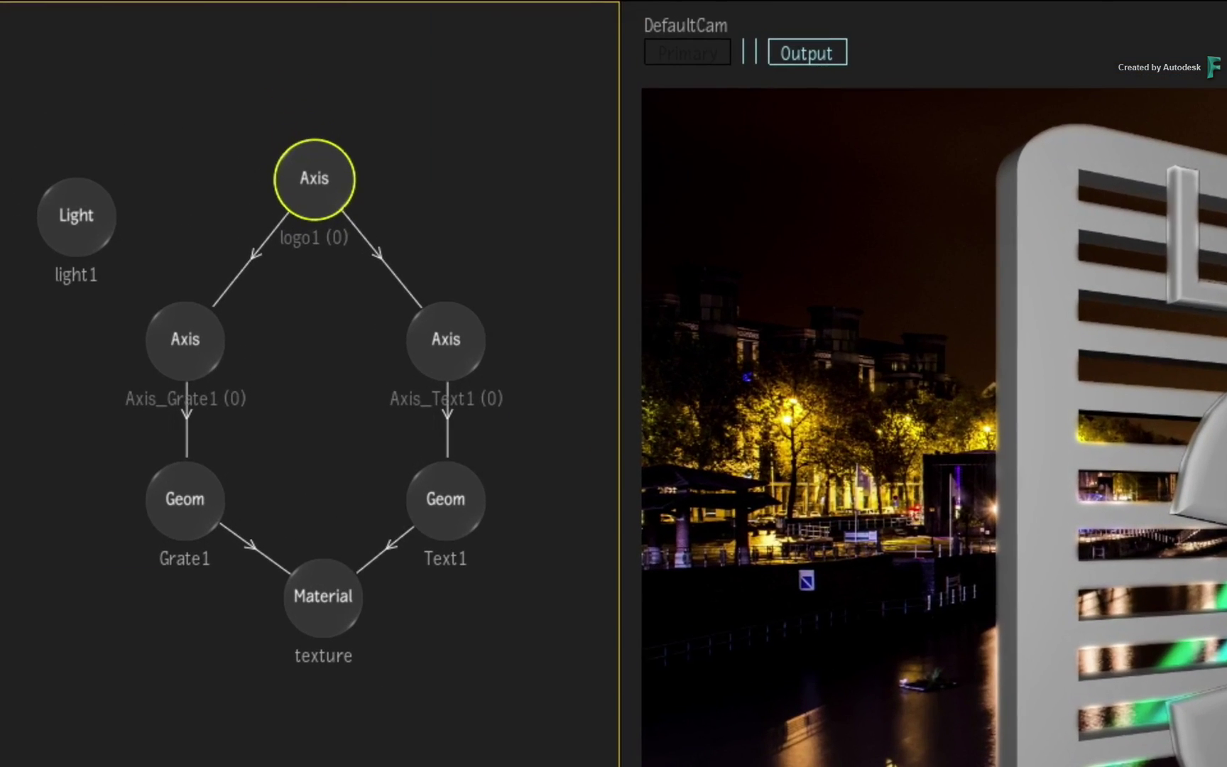
Step: Hide the light1 spot light from the scene
click(74, 220)
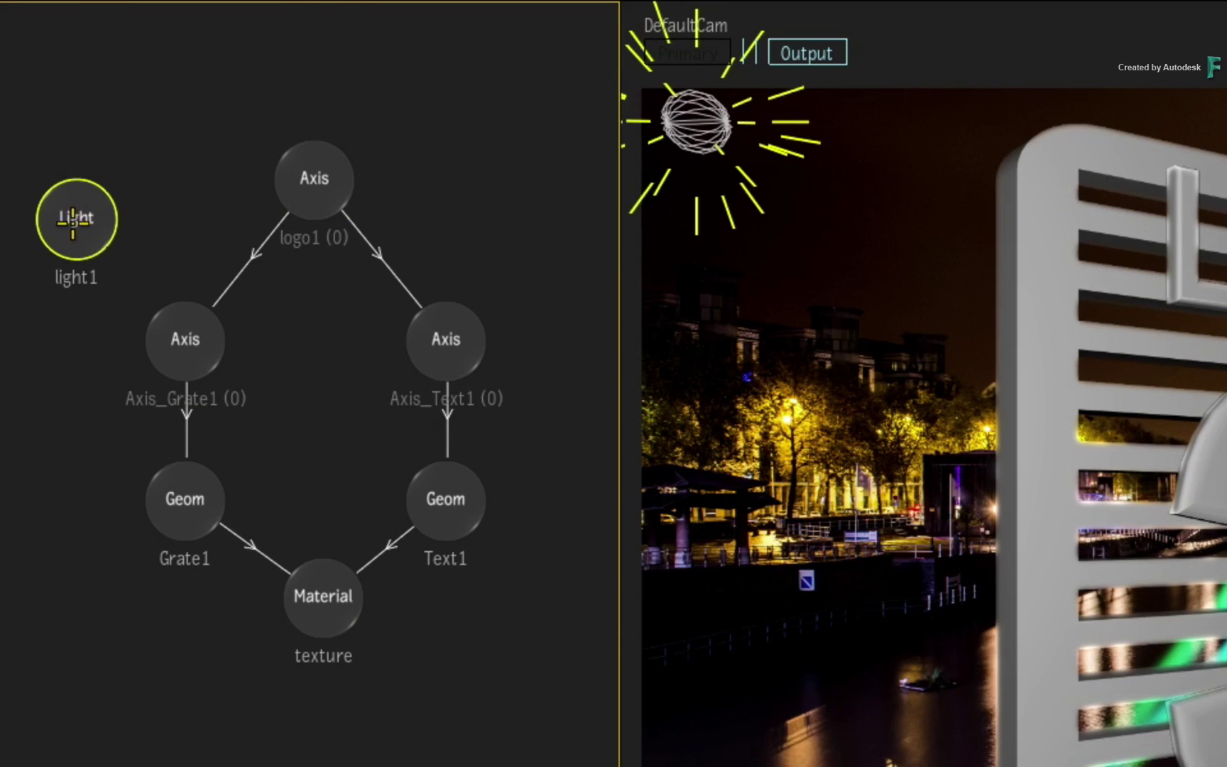
key(h)
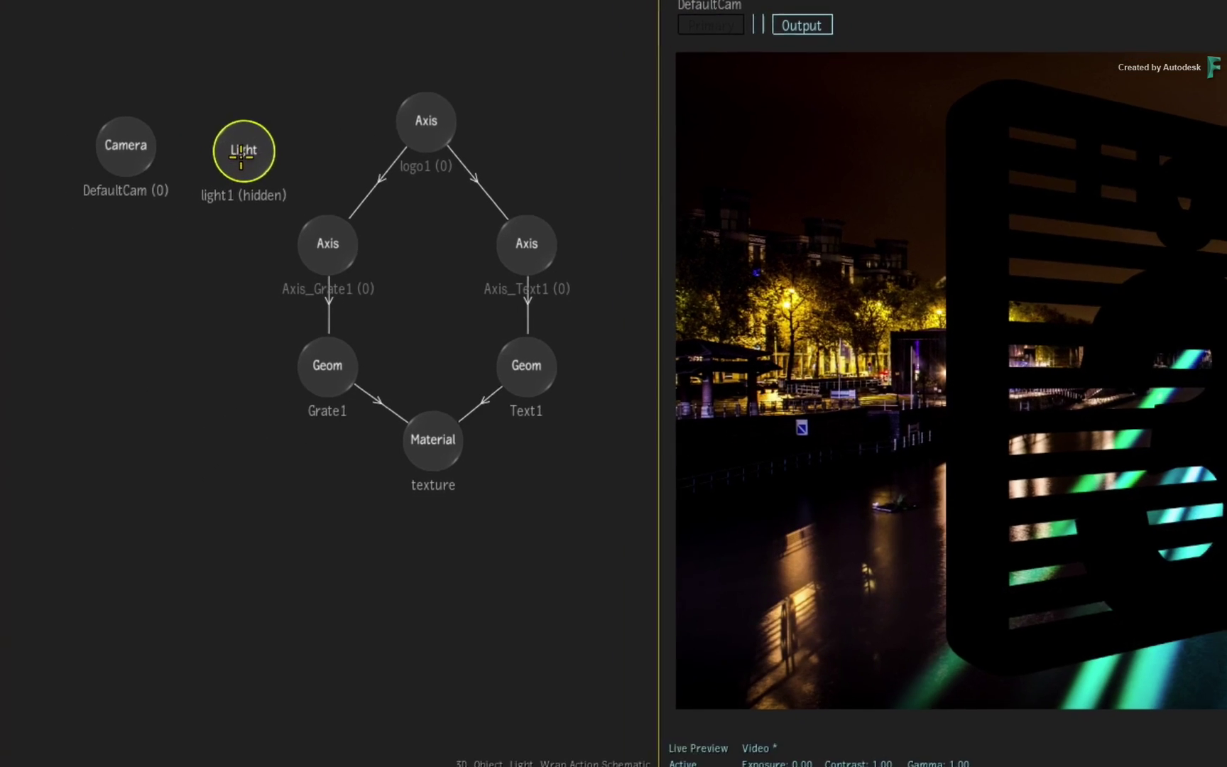
drag(252, 146, 252, 148)
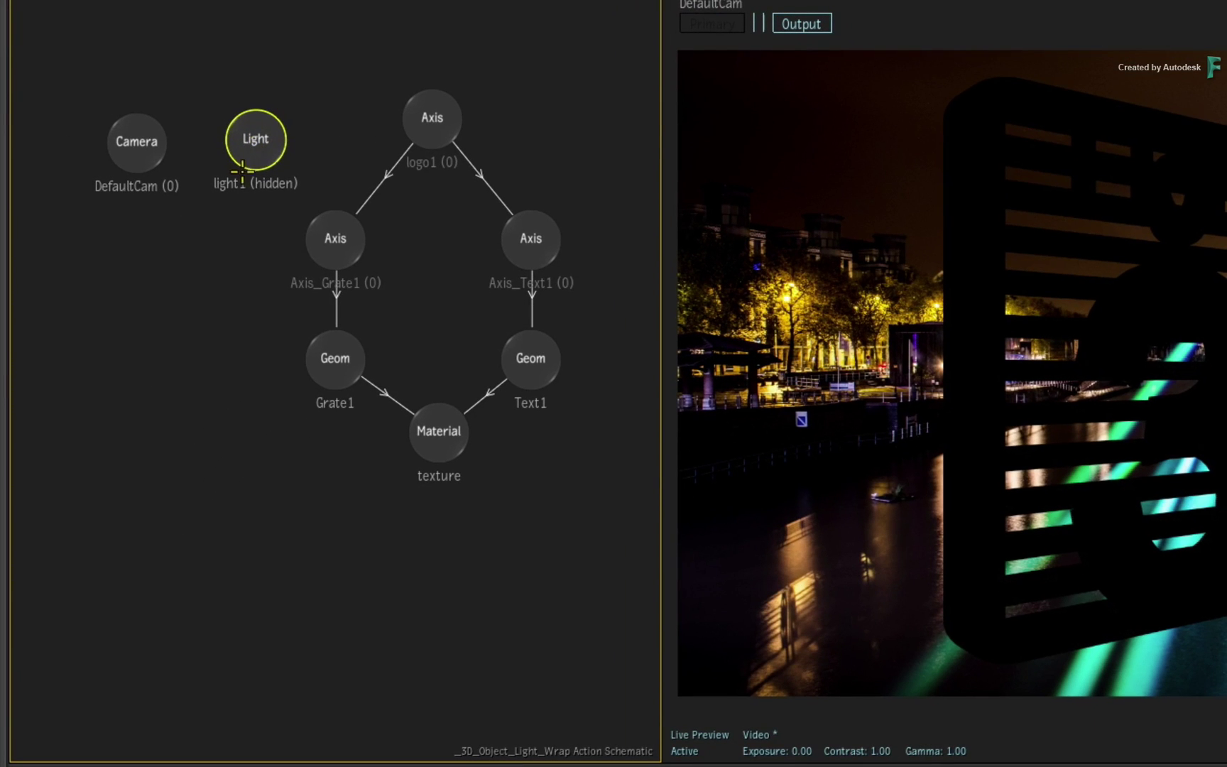
Step: Add an ibl1 node under the Camera and load EmptyLab.exr as its environment map
right_click(136, 163)
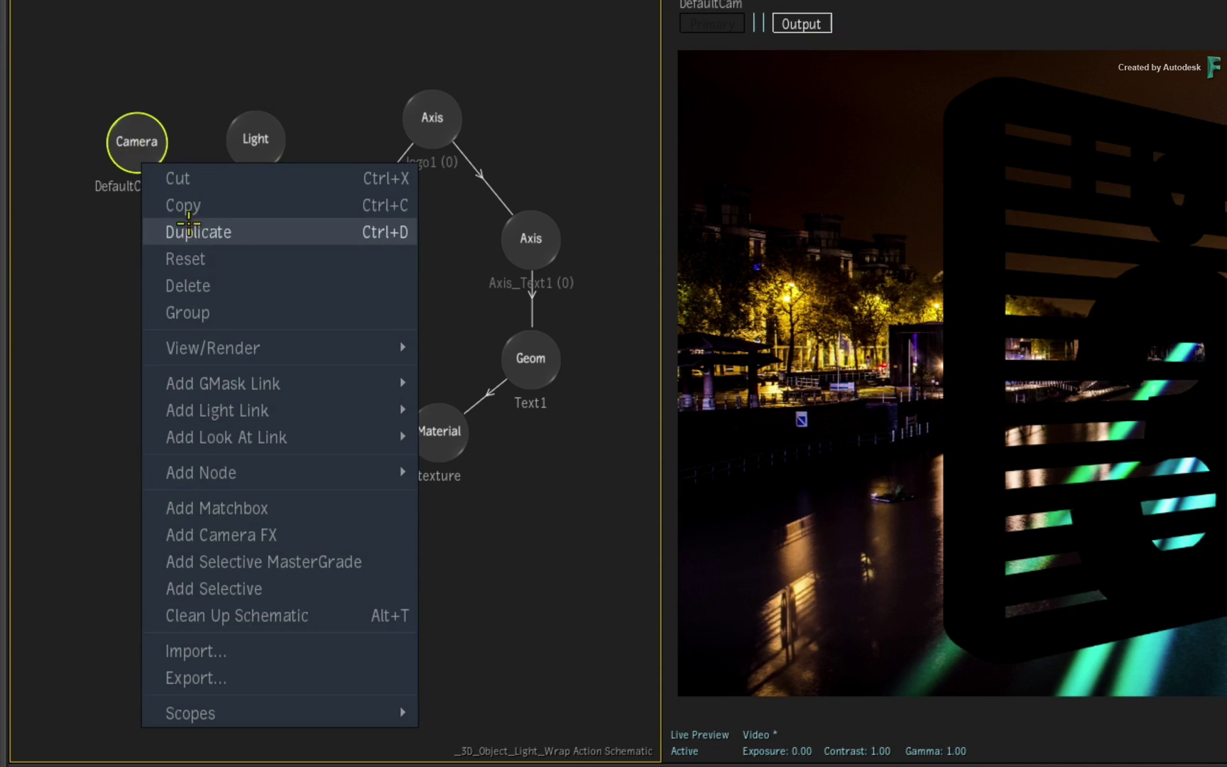
mouse_move(302, 476)
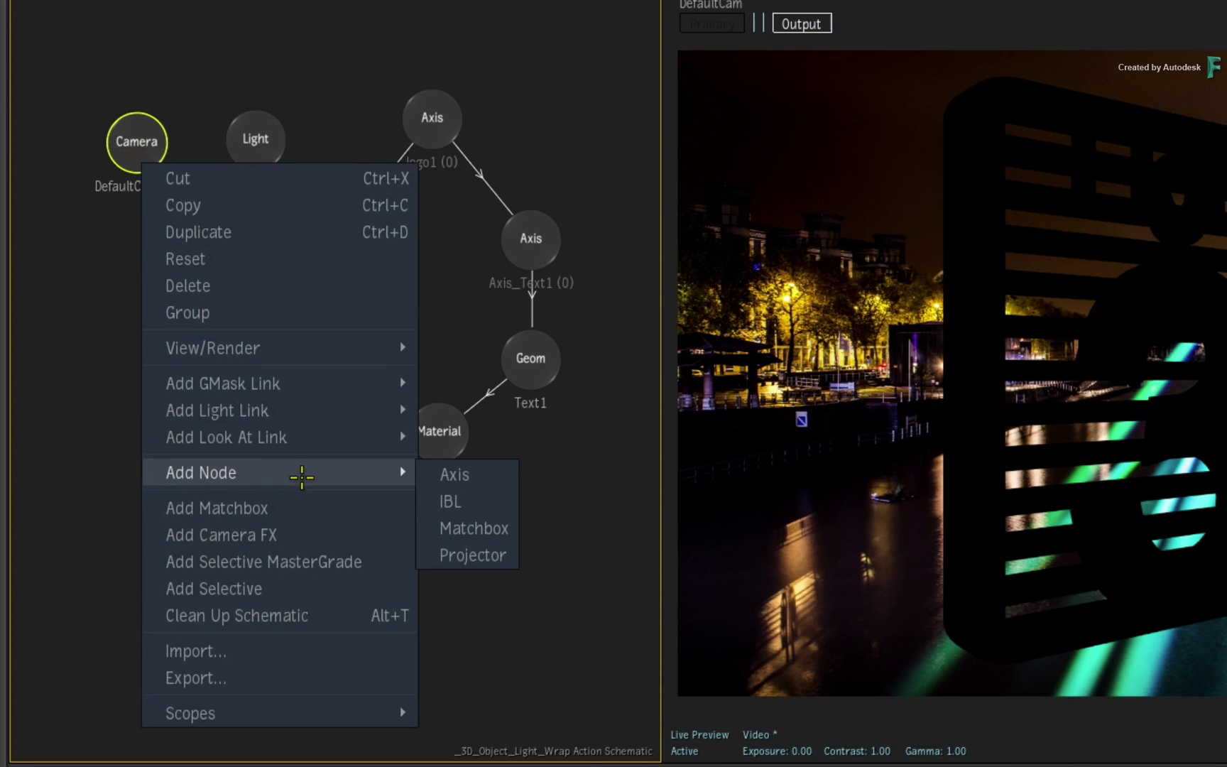
click(426, 500)
drag(332, 262, 142, 261)
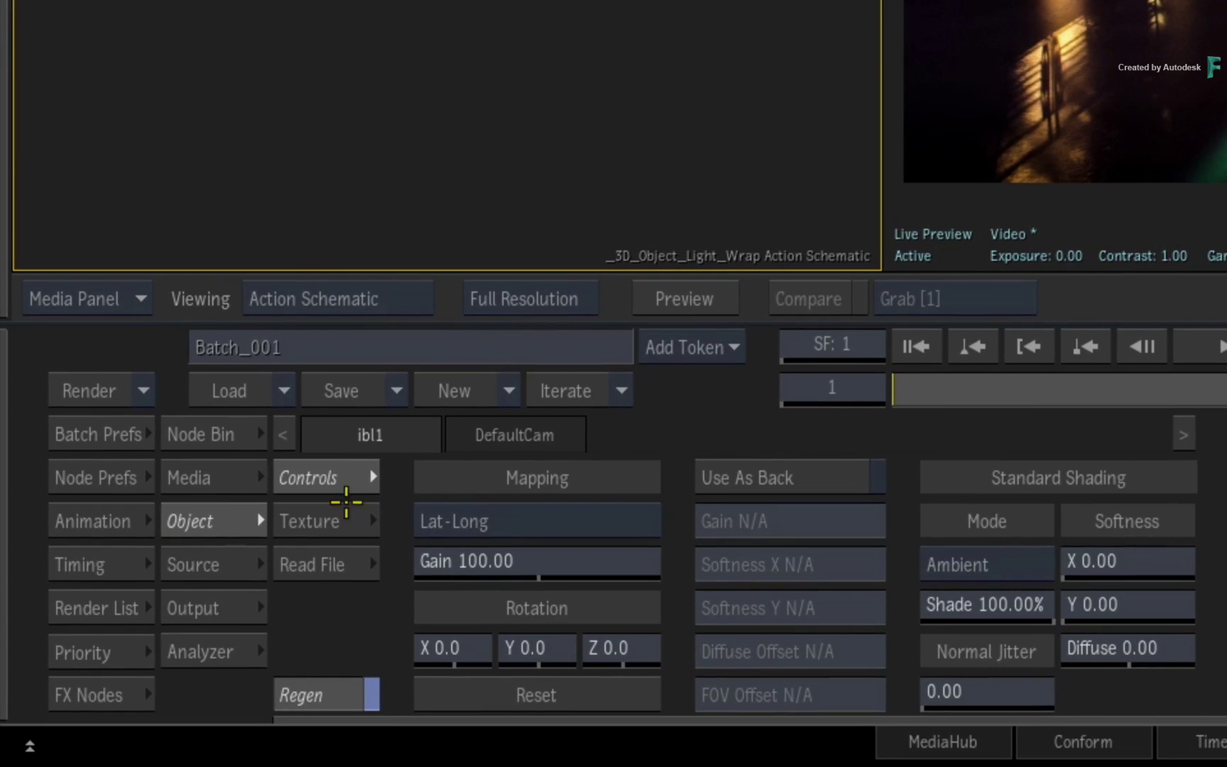
click(329, 564)
click(463, 524)
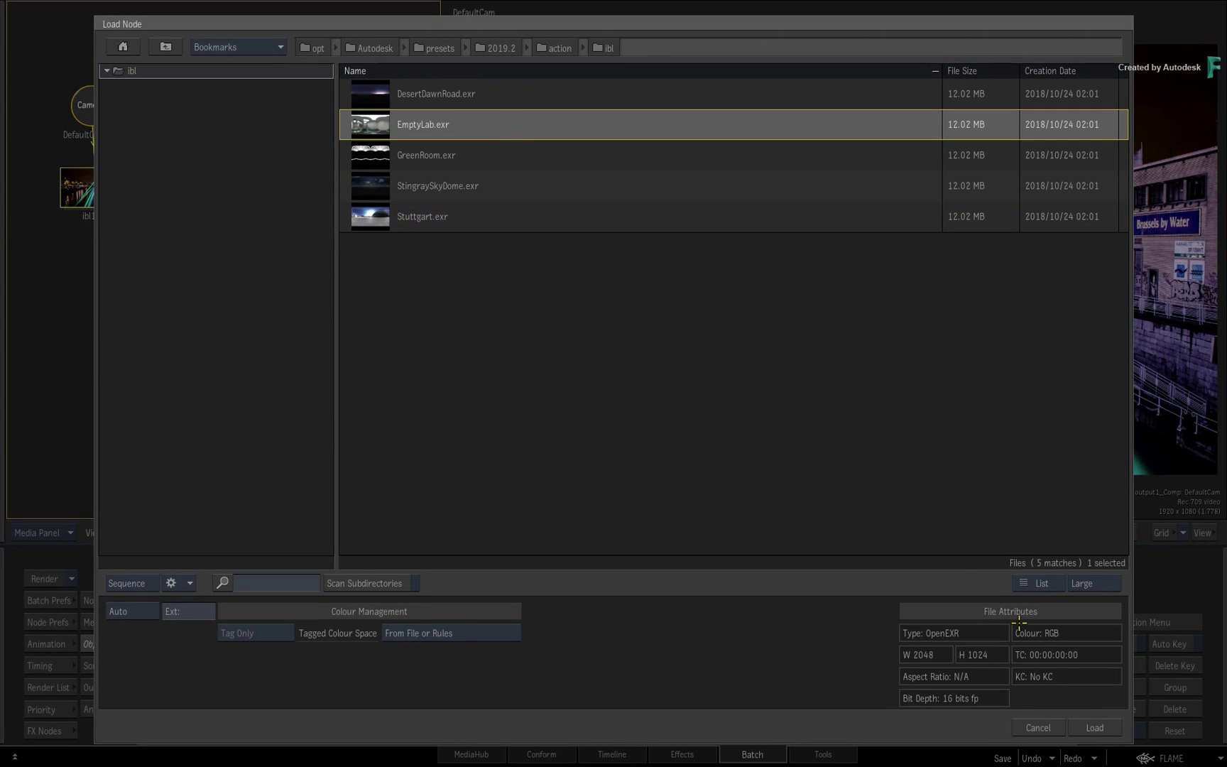
click(1096, 726)
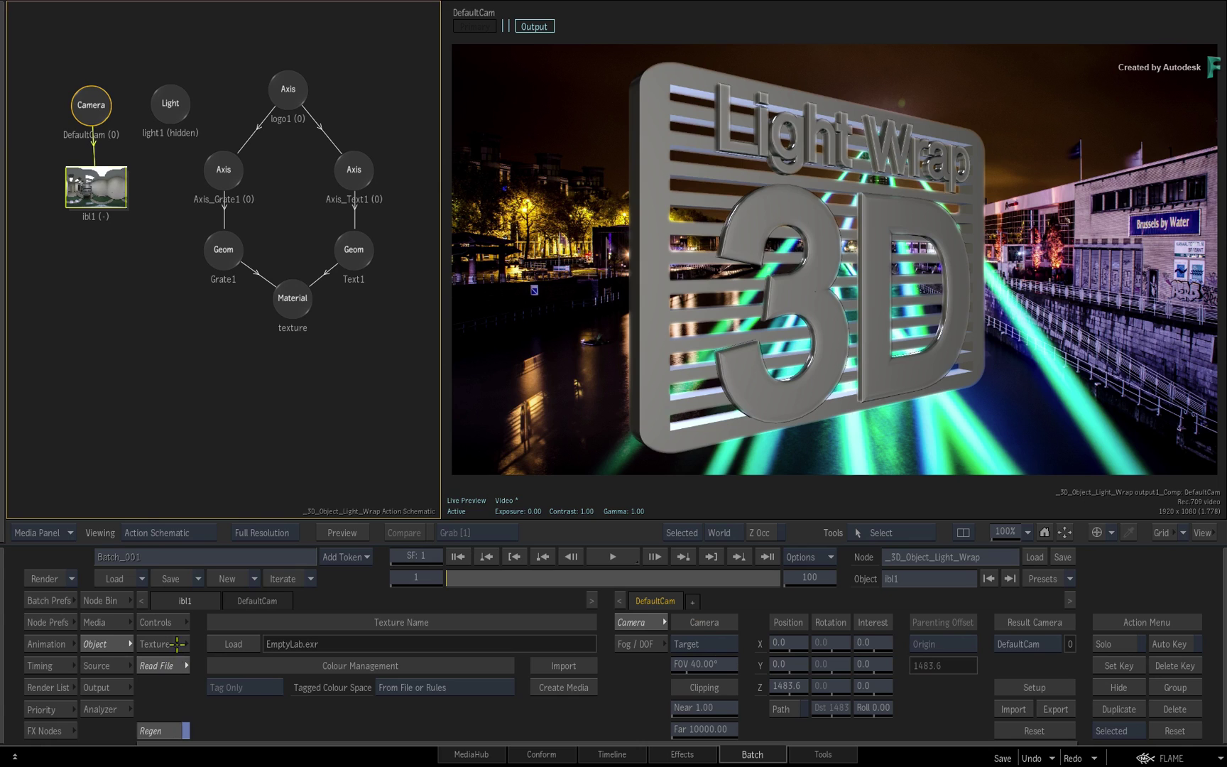
Step: Rotate the ibl1 environment to about 13.0 on X, then reselect the texture material
click(167, 622)
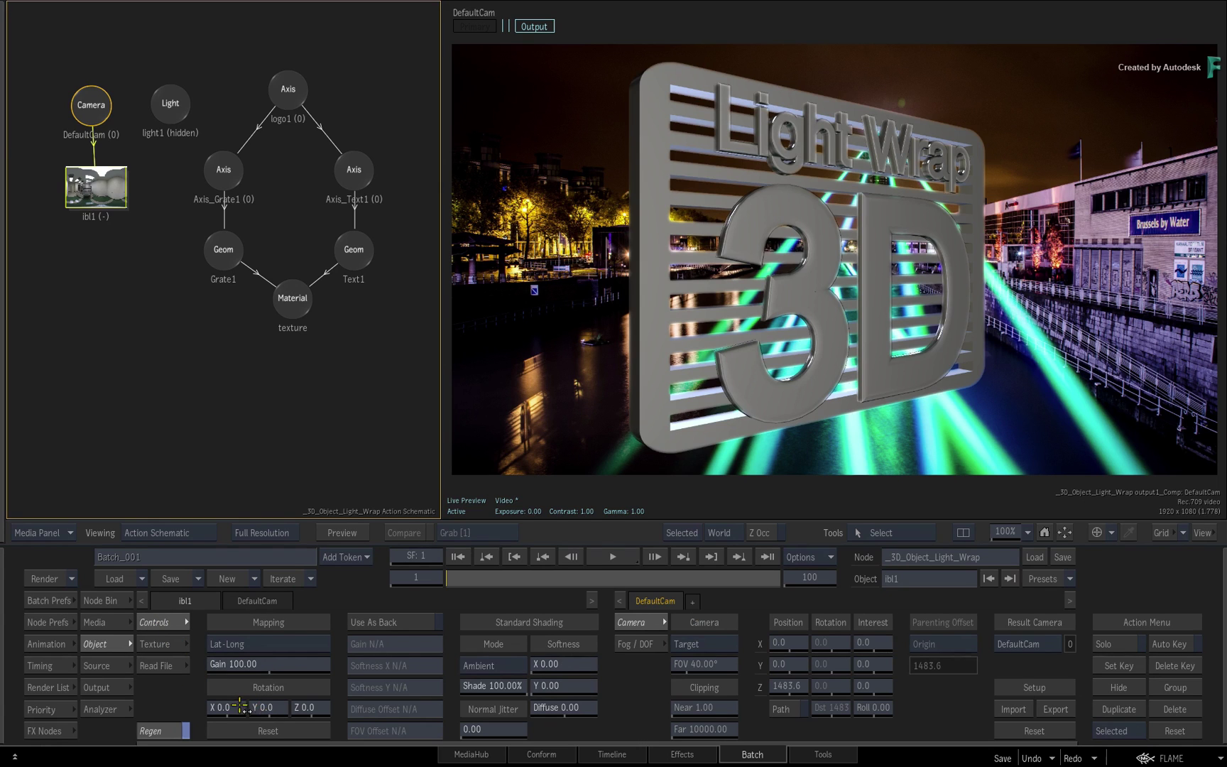
mouse_move(227, 706)
mouse_down()
mouse_move(241, 705)
mouse_move(222, 705)
mouse_up()
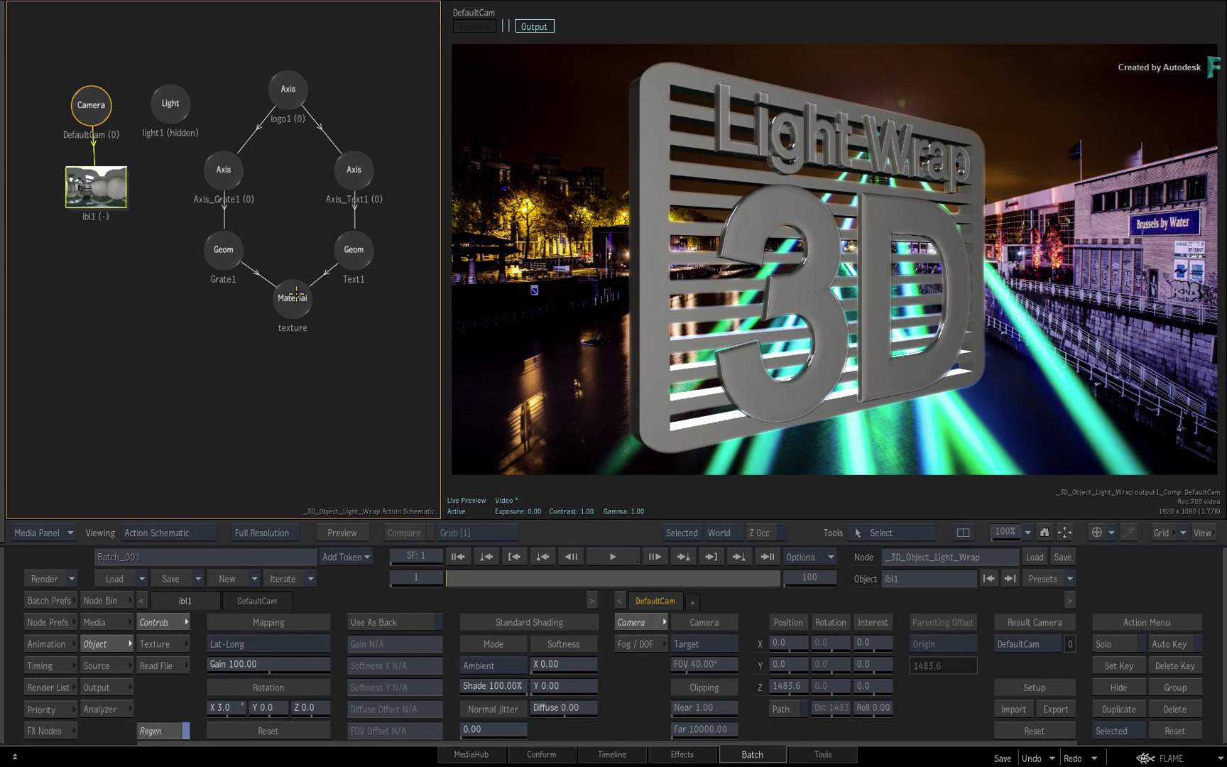
click(294, 295)
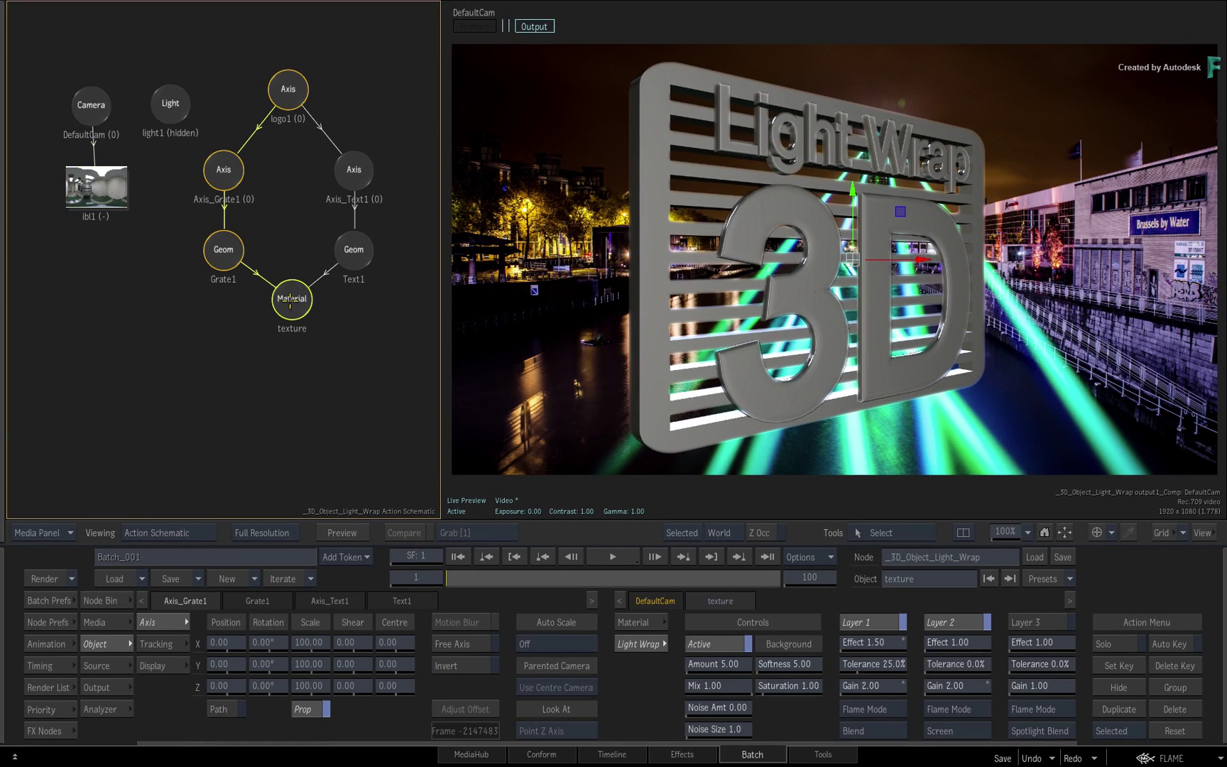
Step: Add a Substance PBR map to the texture material using the Metal metal_aluminium_brushed preset
right_click(290, 303)
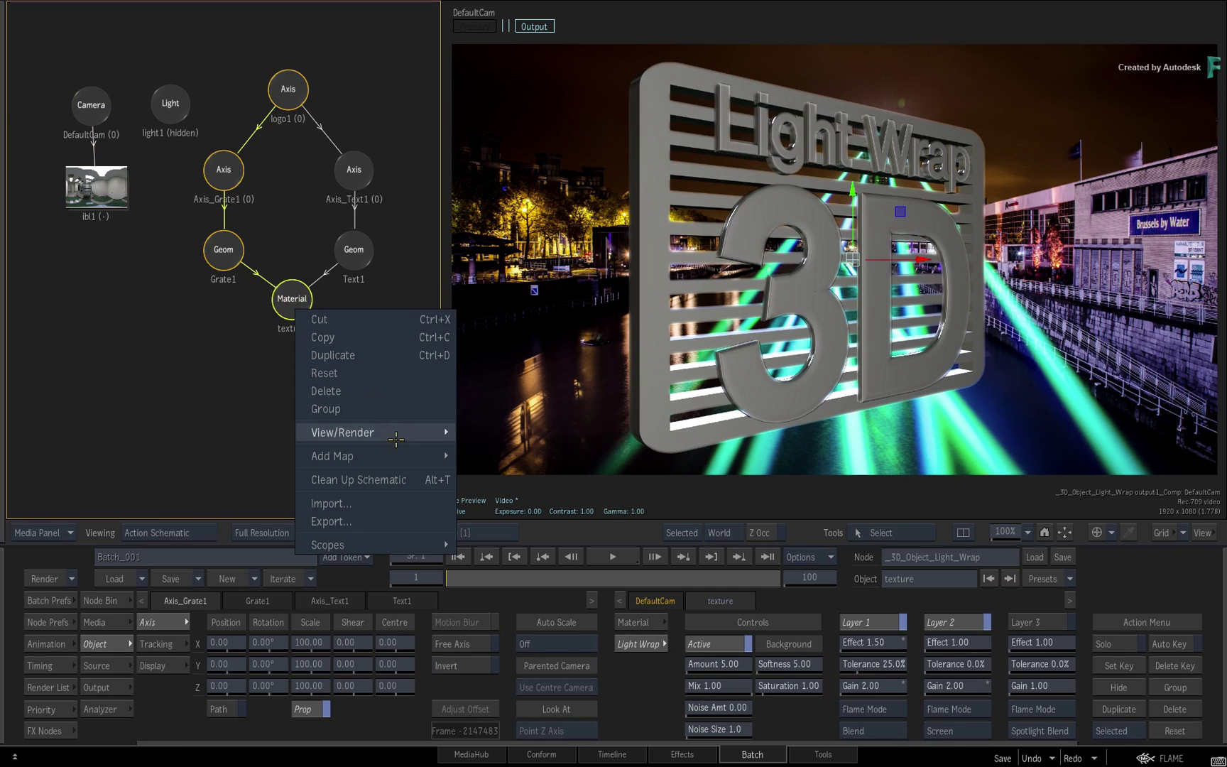
mouse_move(399, 456)
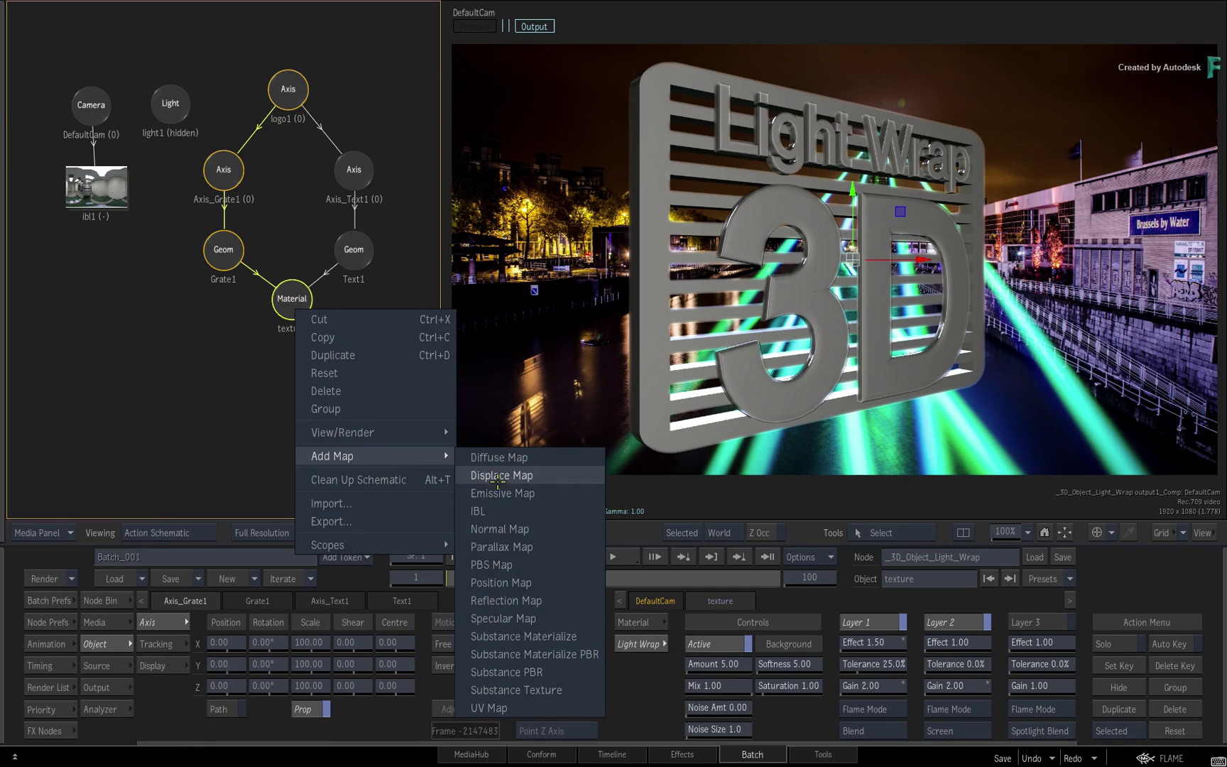
click(567, 672)
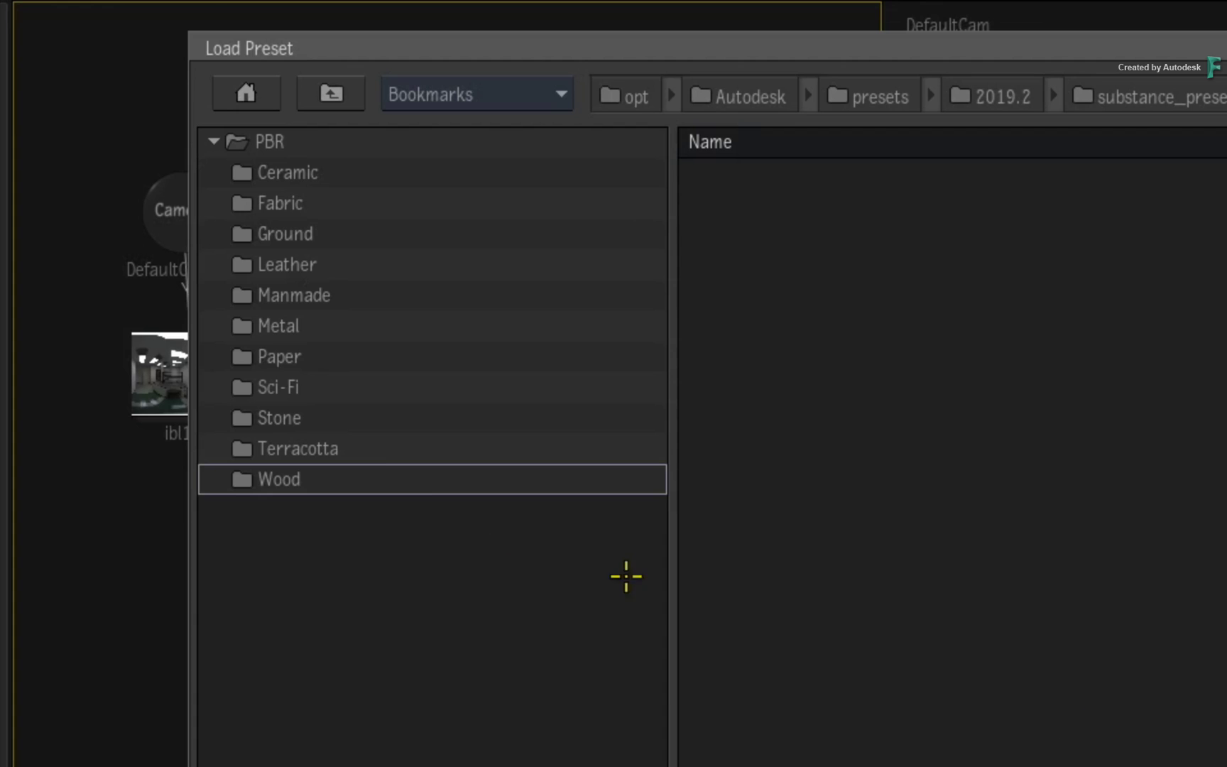
double_click(279, 325)
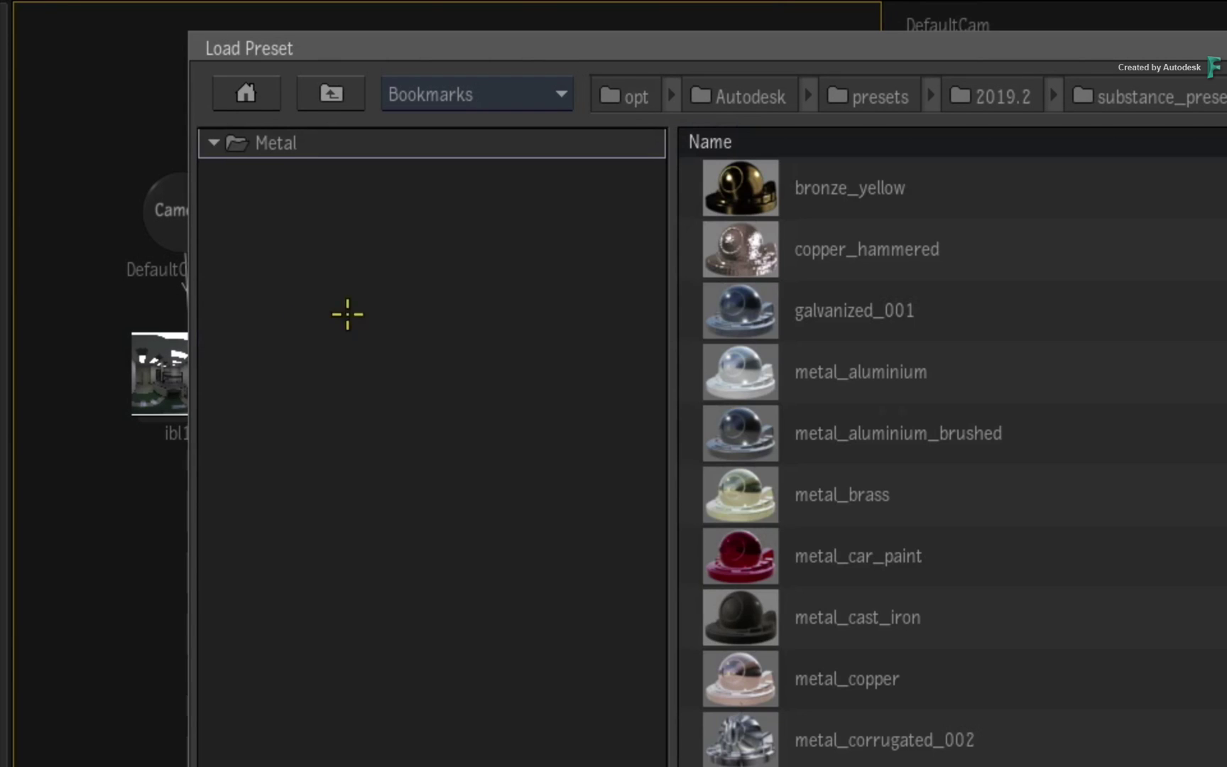
double_click(1043, 432)
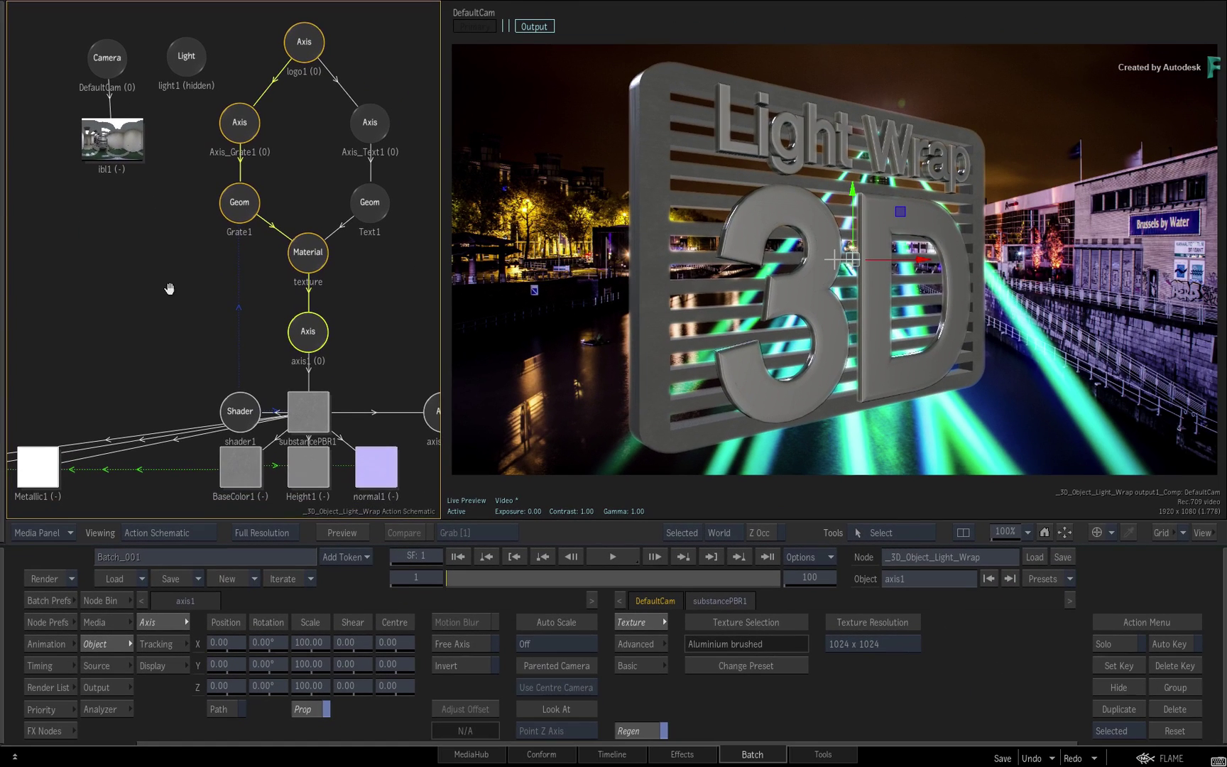
Step: Set substancePBR1's Advanced Dirt and Scratches values both to 1.00
drag(333, 554, 358, 556)
drag(182, 285, 174, 287)
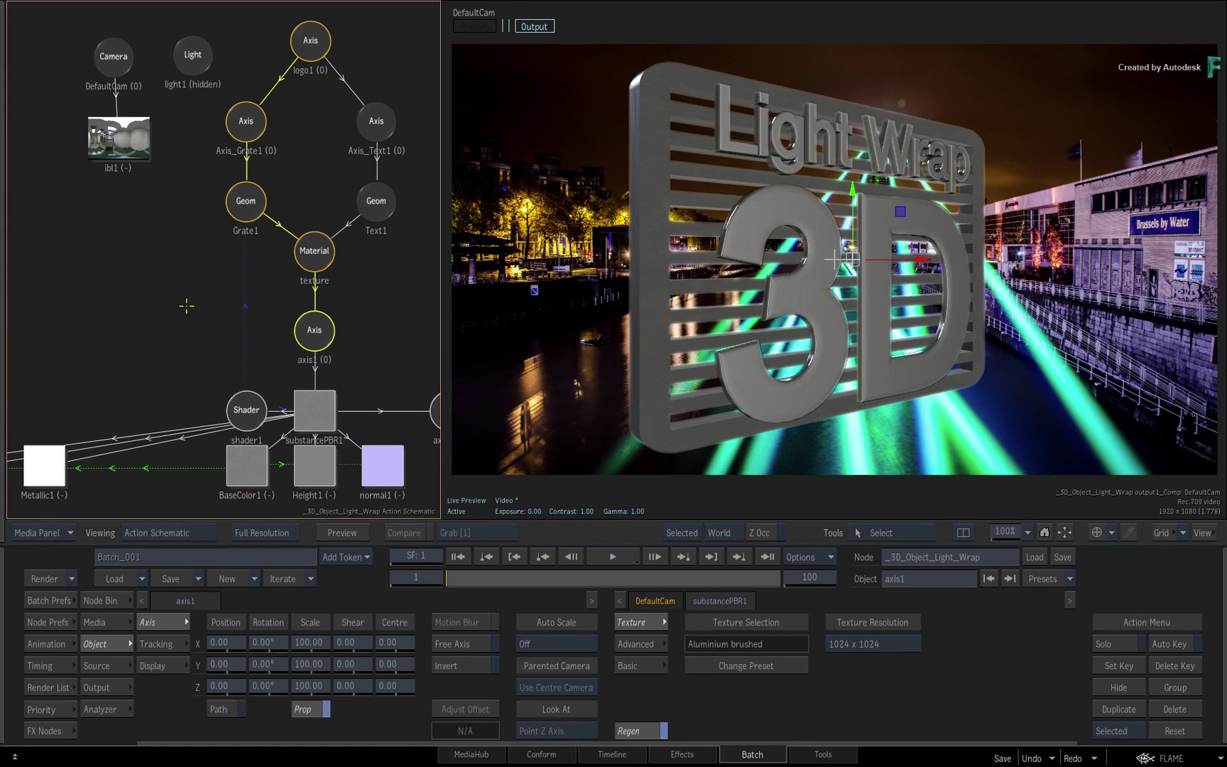
click(315, 407)
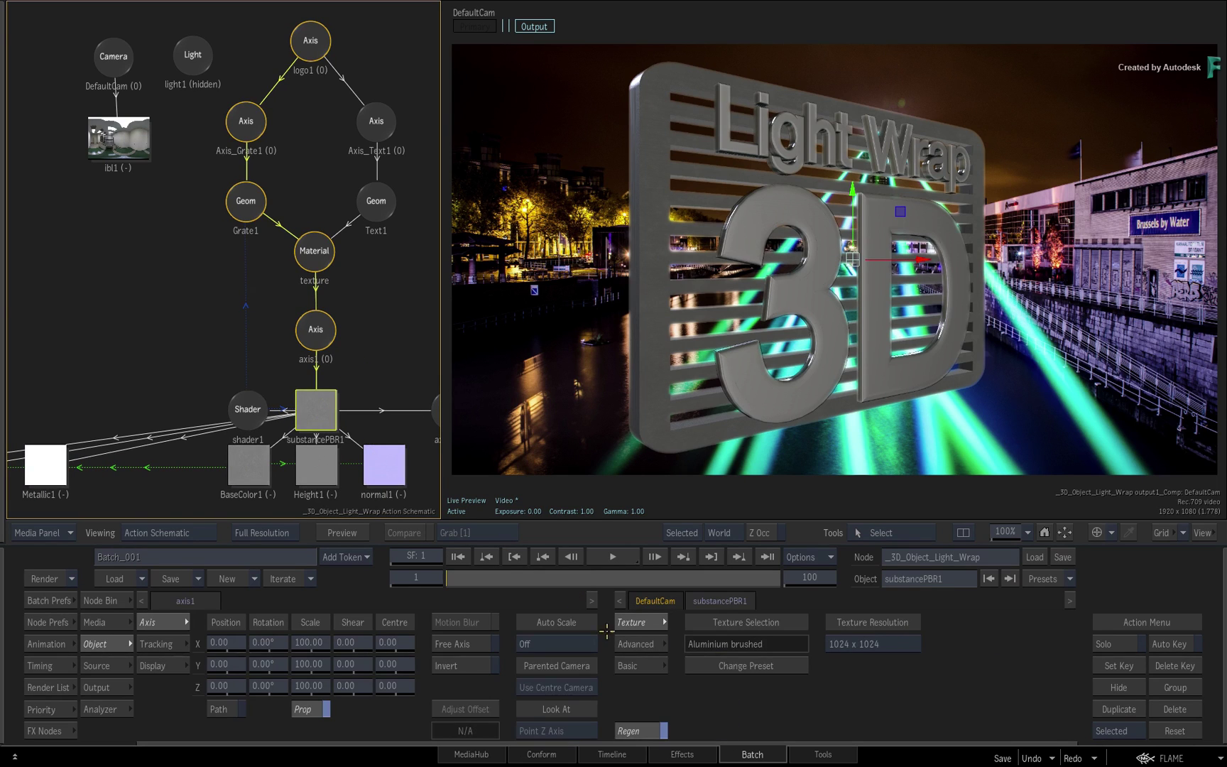
click(640, 643)
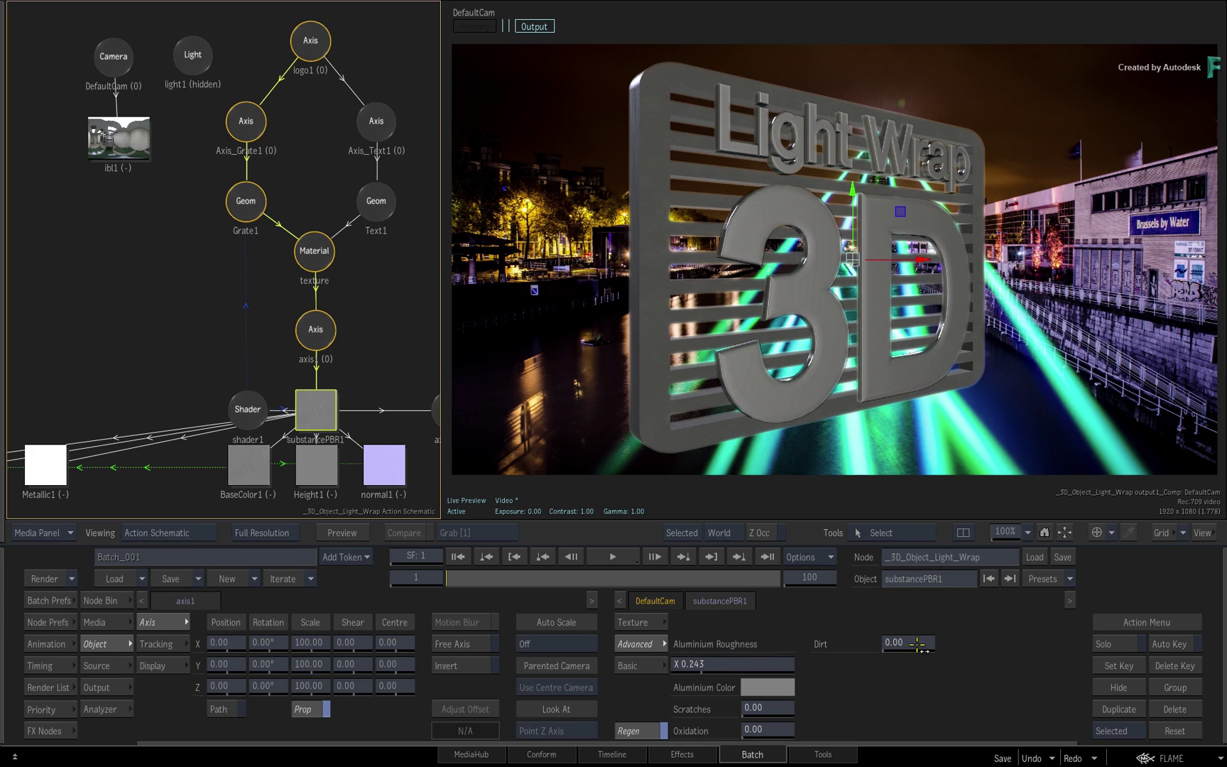
drag(917, 644, 995, 643)
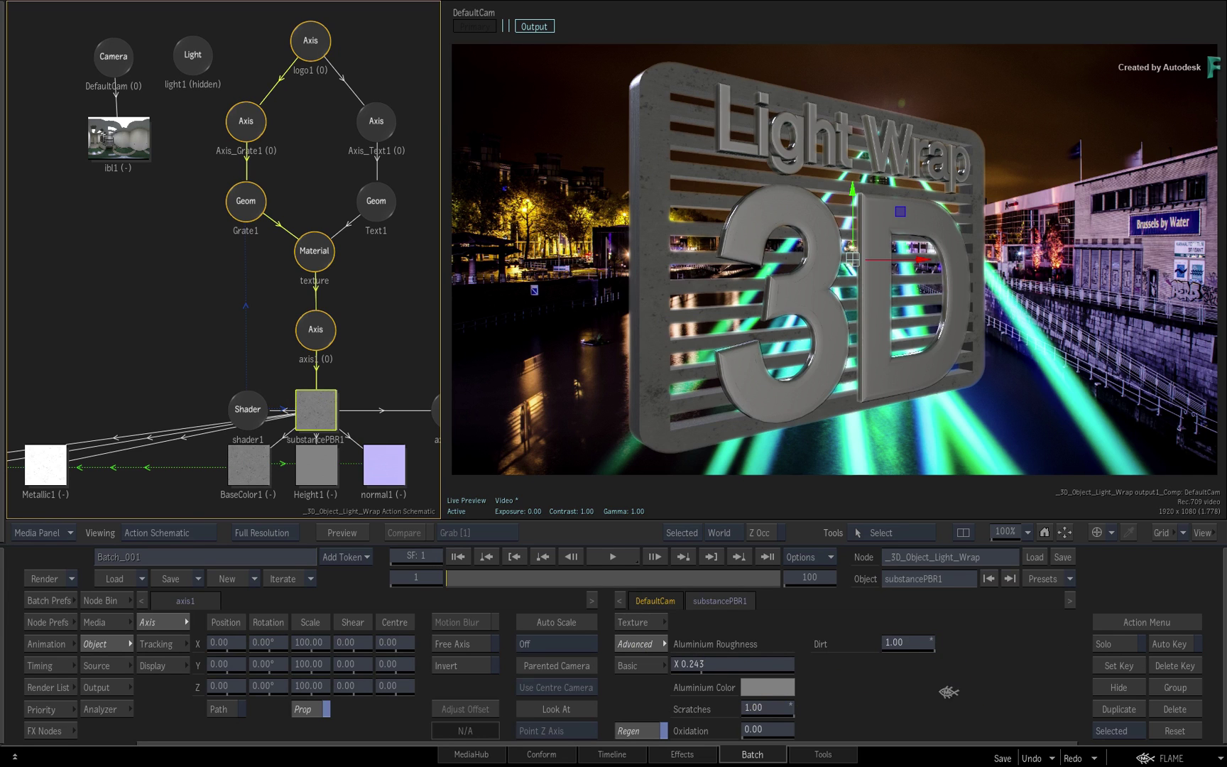